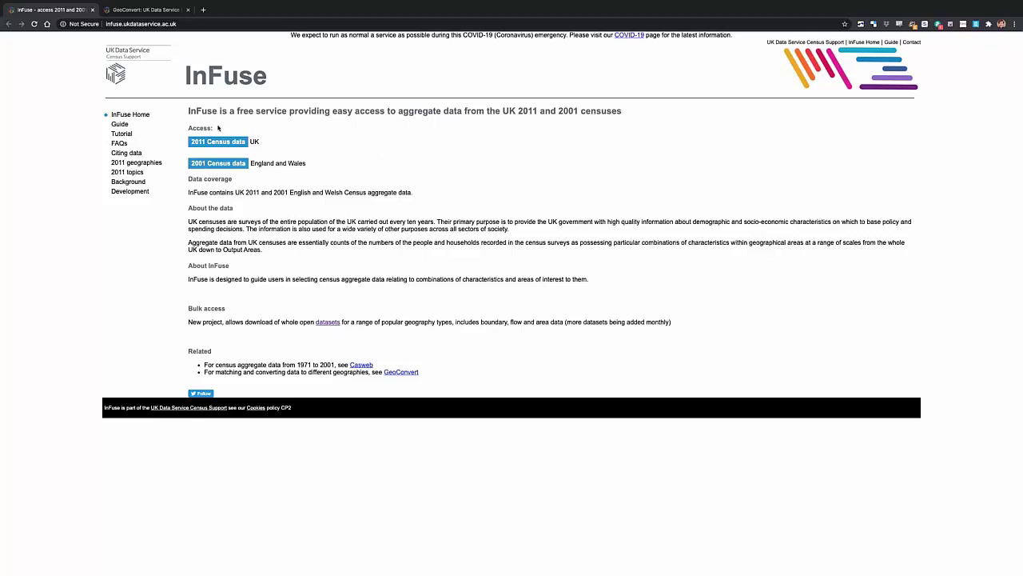
# Open the 2011 Census data through the Geography route and expand England's Local Authorities
pyautogui.click(212, 142)
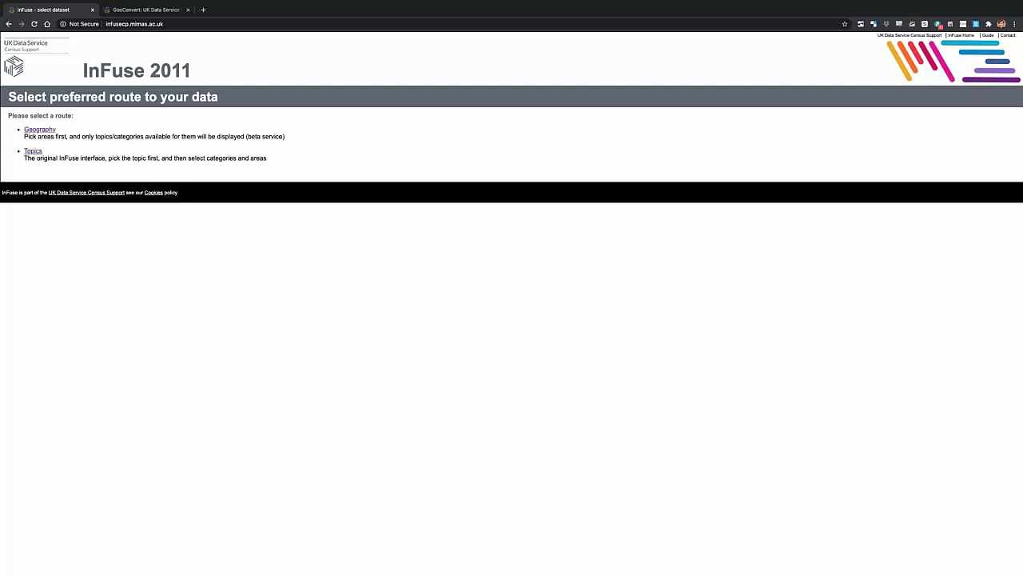
pyautogui.click(44, 130)
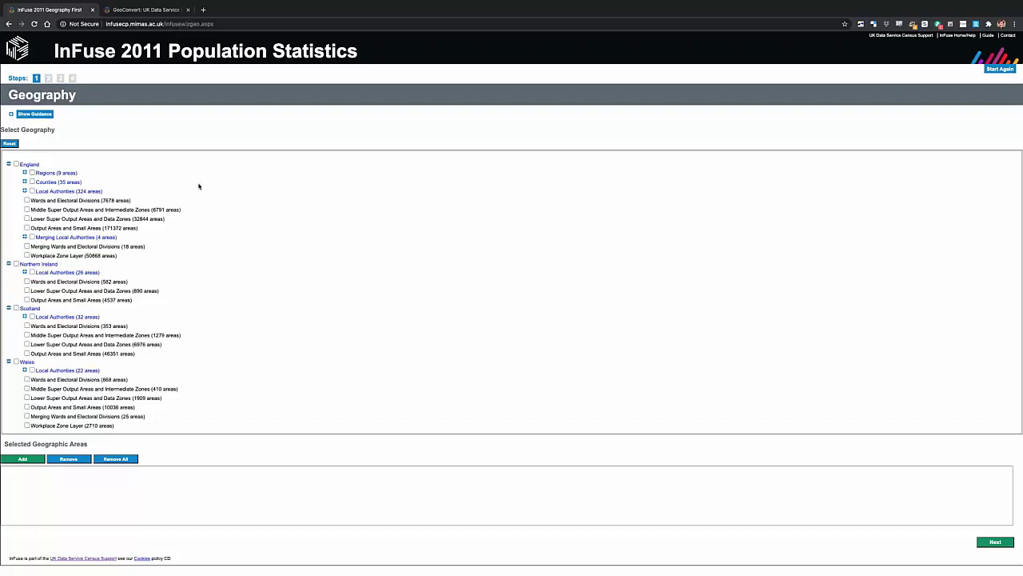
pyautogui.click(25, 192)
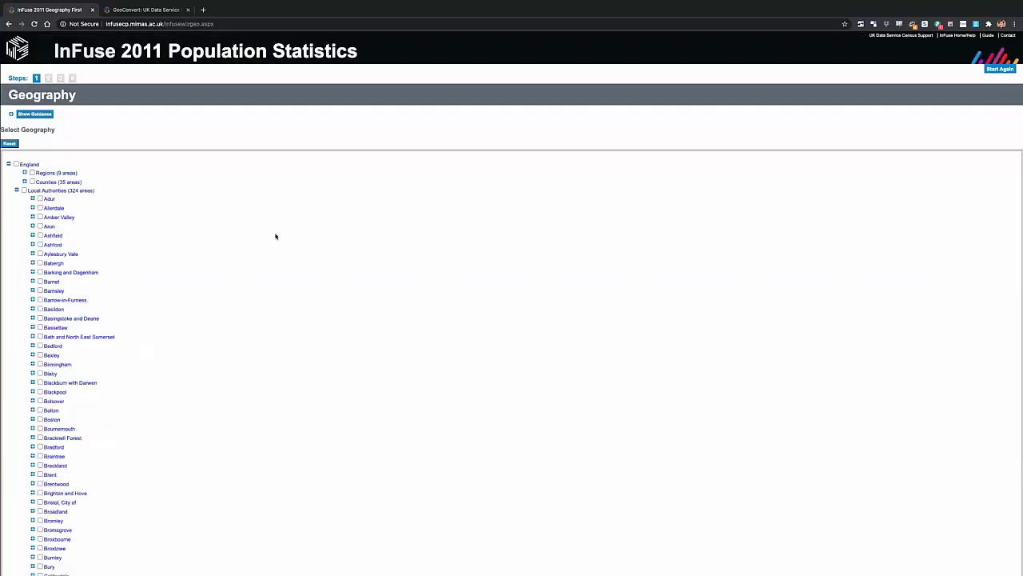
# Select Manchester among the local authorities, together with its Wards and Electoral Divisions
pyautogui.scroll(-10, 276, 236)
pyautogui.scroll(-10, 276, 236)
pyautogui.scroll(-1, 276, 236)
pyautogui.click(40, 177)
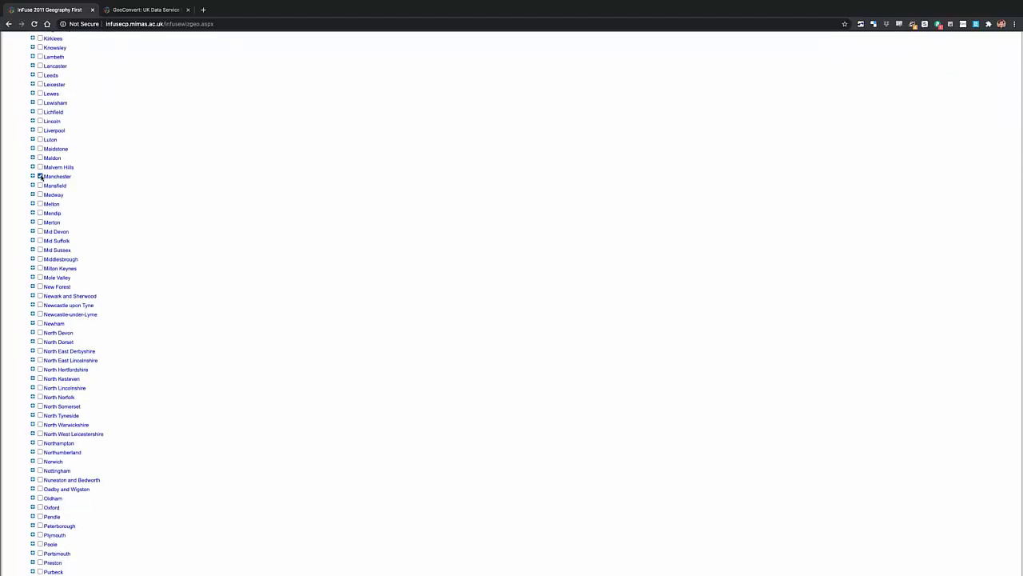
pyautogui.click(33, 176)
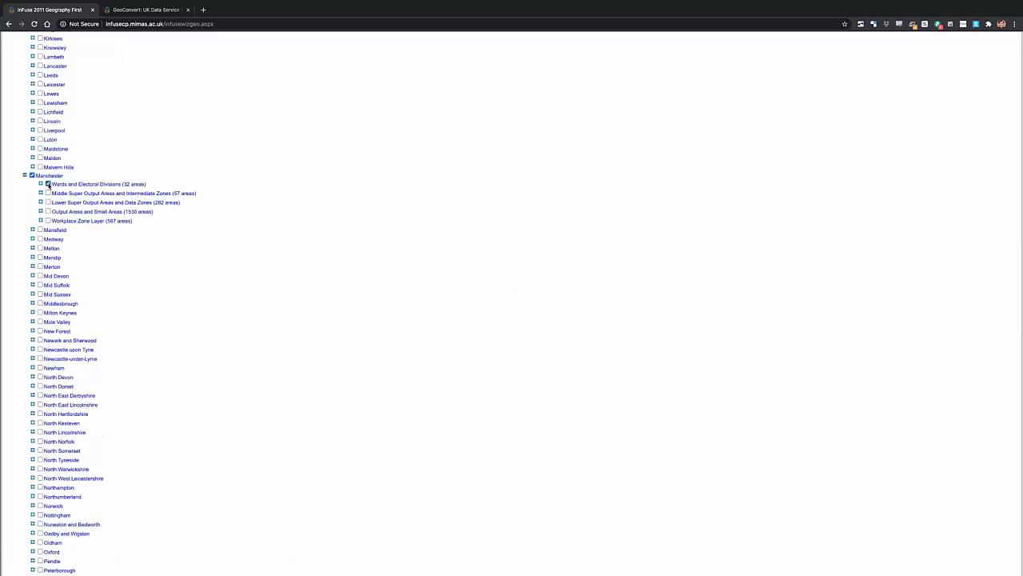
# Add the marked Manchester areas to the selected geographic areas and continue to the topics
pyautogui.scroll(-3, 245, 219)
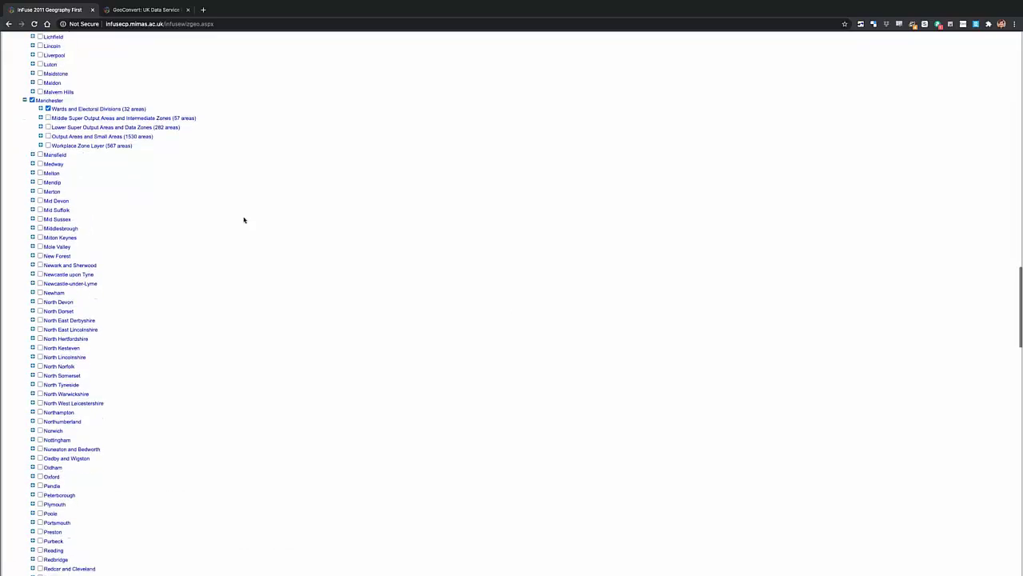
pyautogui.scroll(-15, 244, 219)
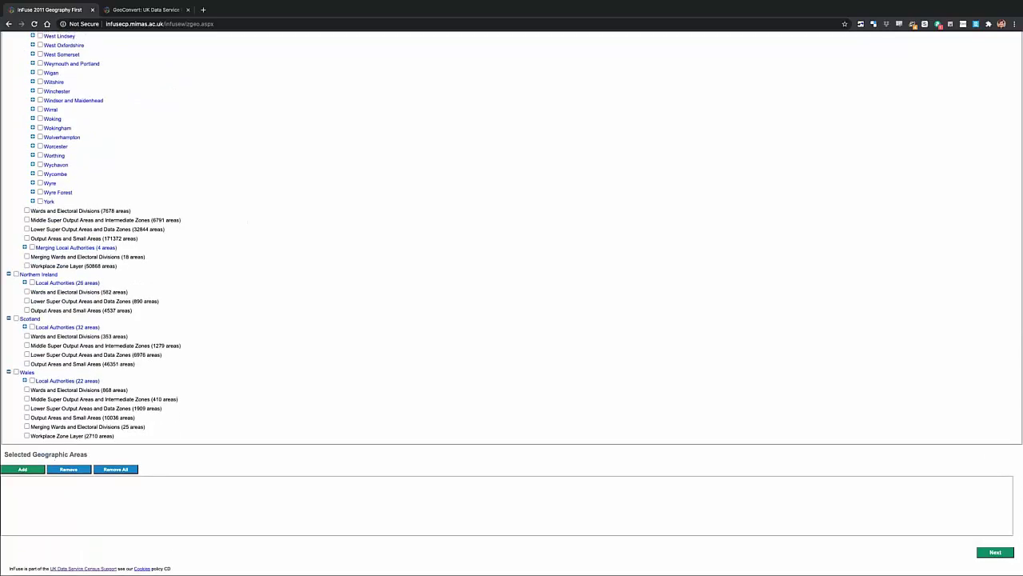
pyautogui.click(24, 469)
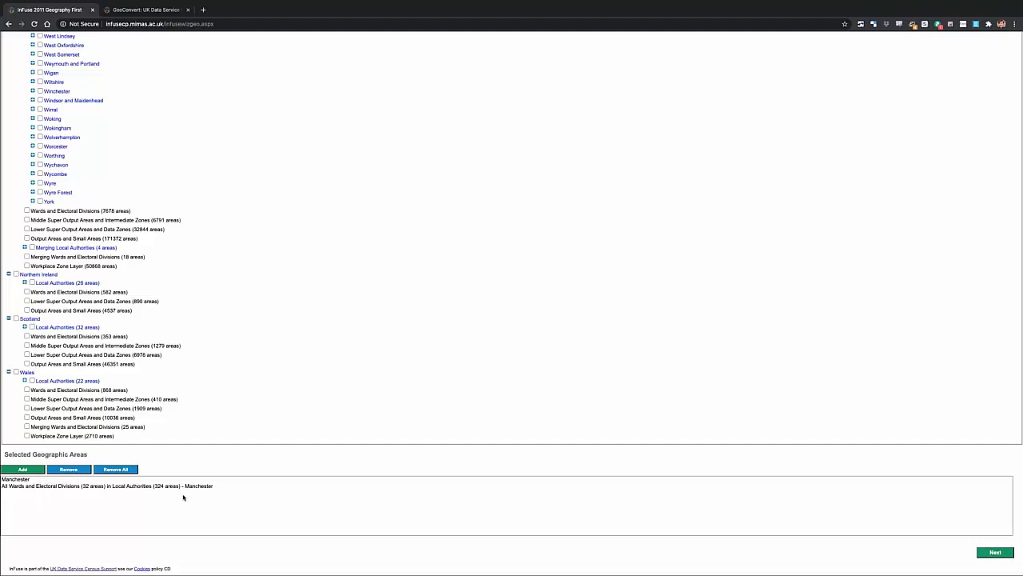
pyautogui.click(998, 552)
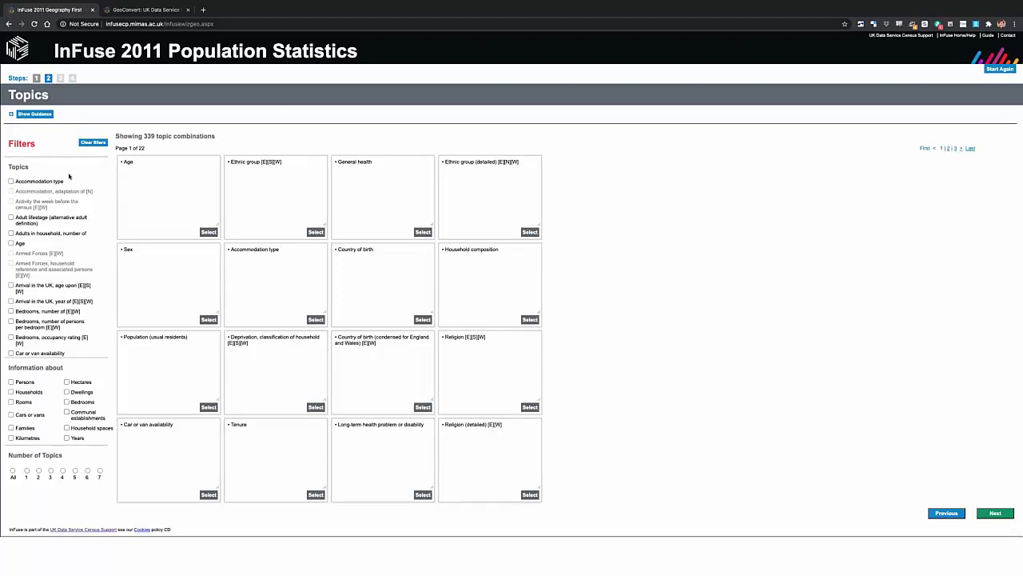
# Filter the topic combinations by Household composition
pyautogui.scroll(-10, 69, 176)
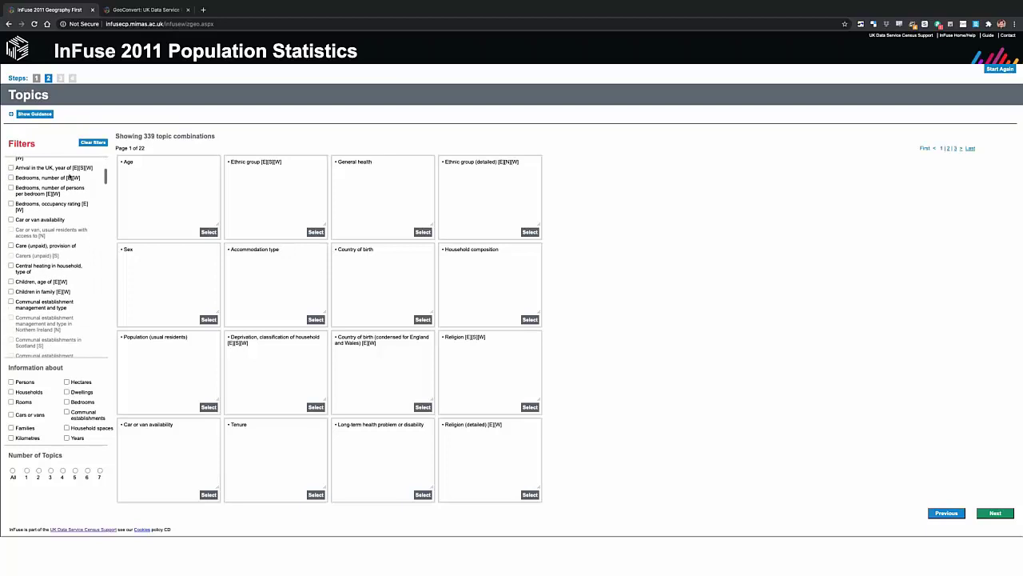
pyautogui.scroll(10, 69, 176)
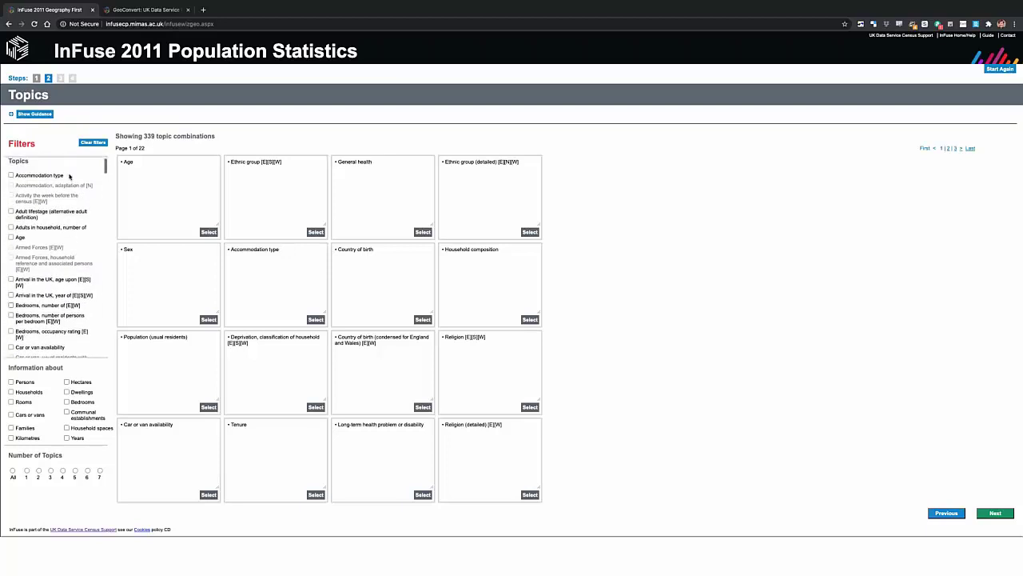
pyautogui.scroll(-15, 69, 173)
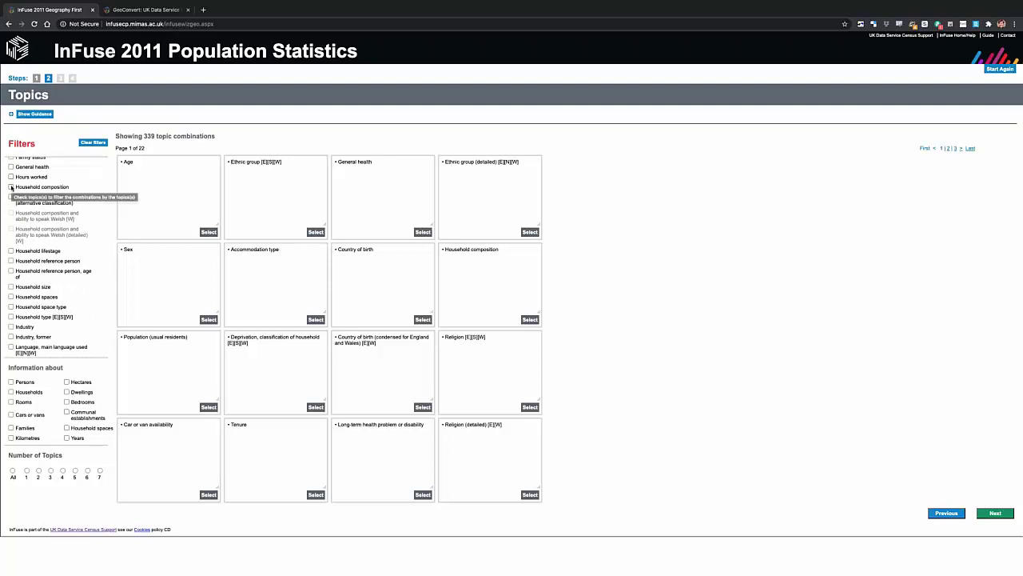
pyautogui.click(11, 187)
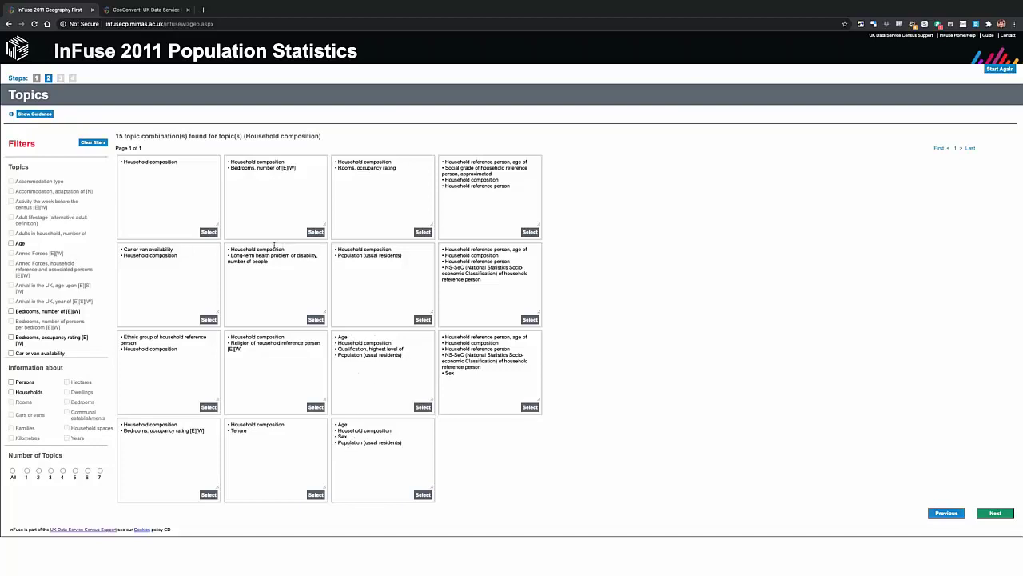
pyautogui.click(208, 233)
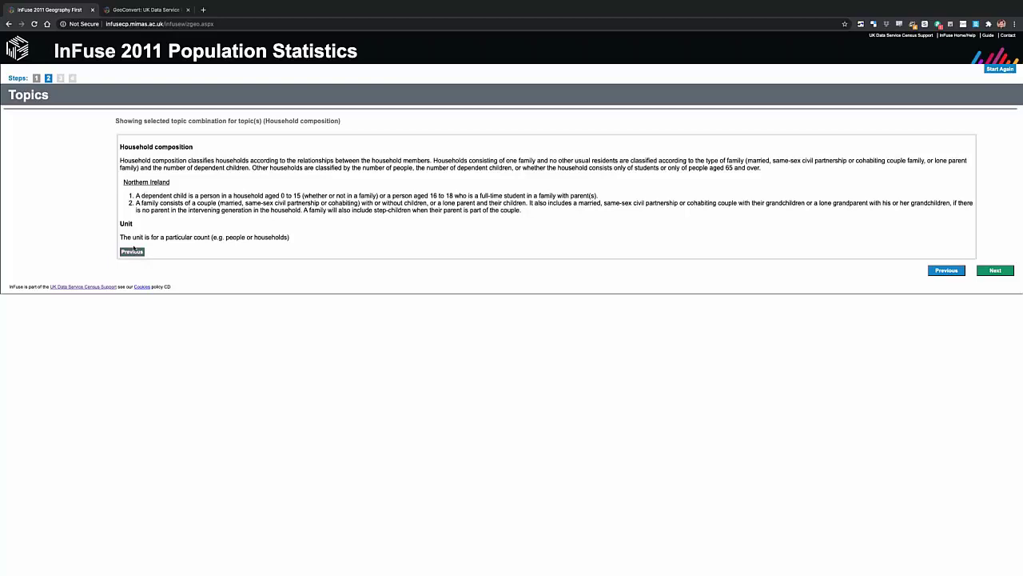
pyautogui.click(133, 252)
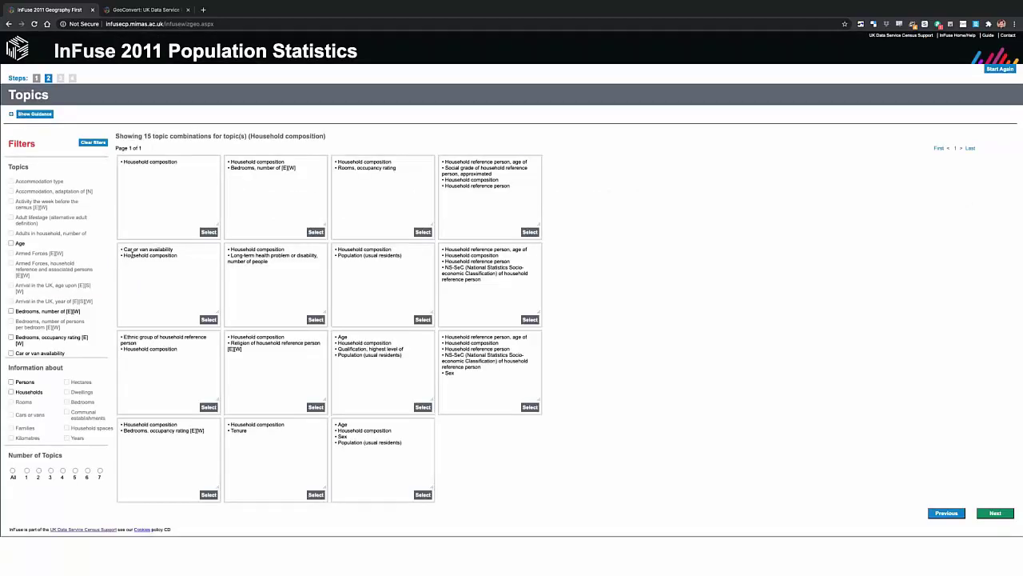
pyautogui.scroll(-10, 32, 307)
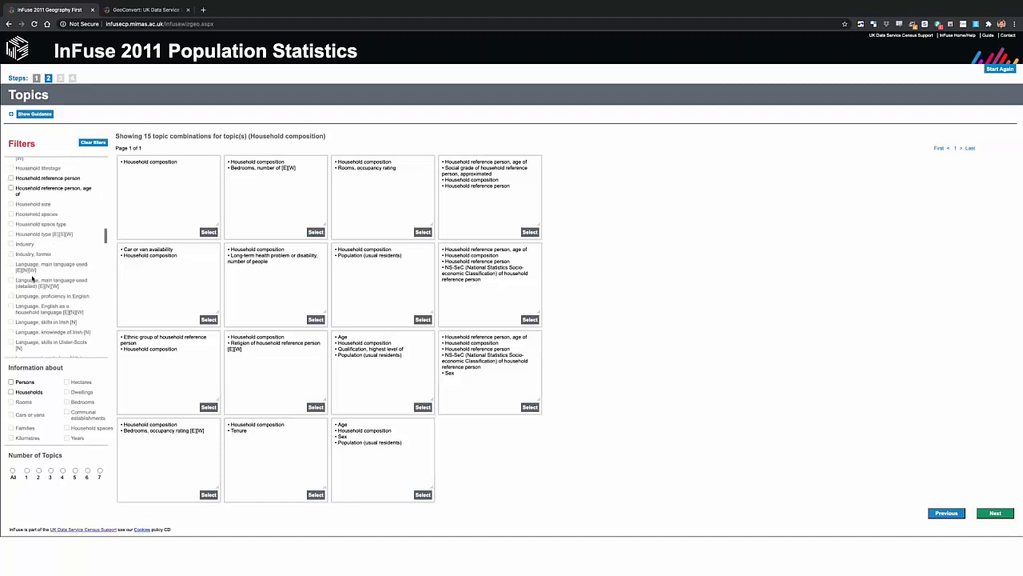
pyautogui.scroll(1, 32, 278)
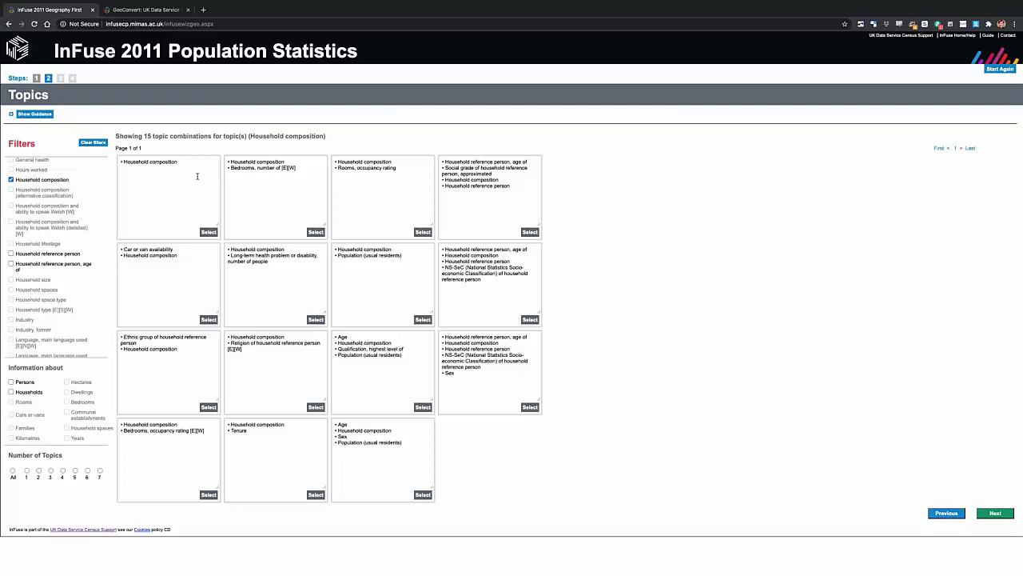
# Choose the combination containing only Household composition, take the browser out of full screen and continue to the categories
pyautogui.click(209, 232)
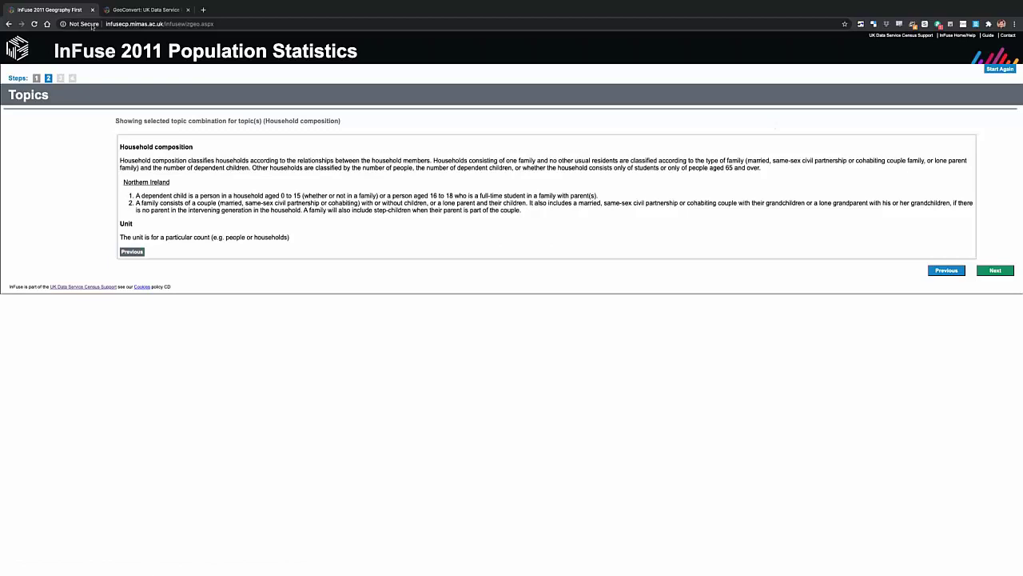
pyautogui.moveTo(22, 2)
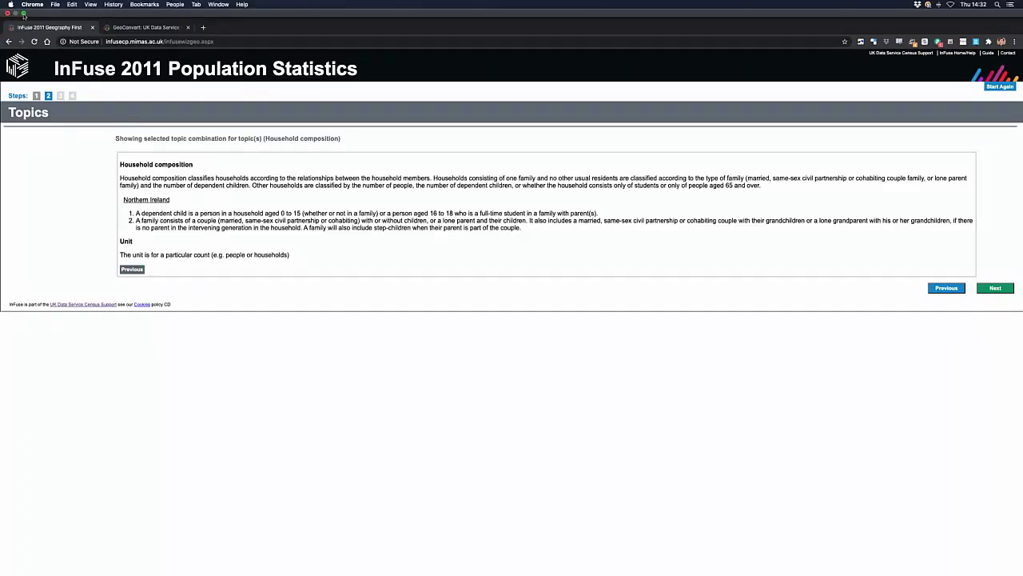
pyautogui.click(24, 14)
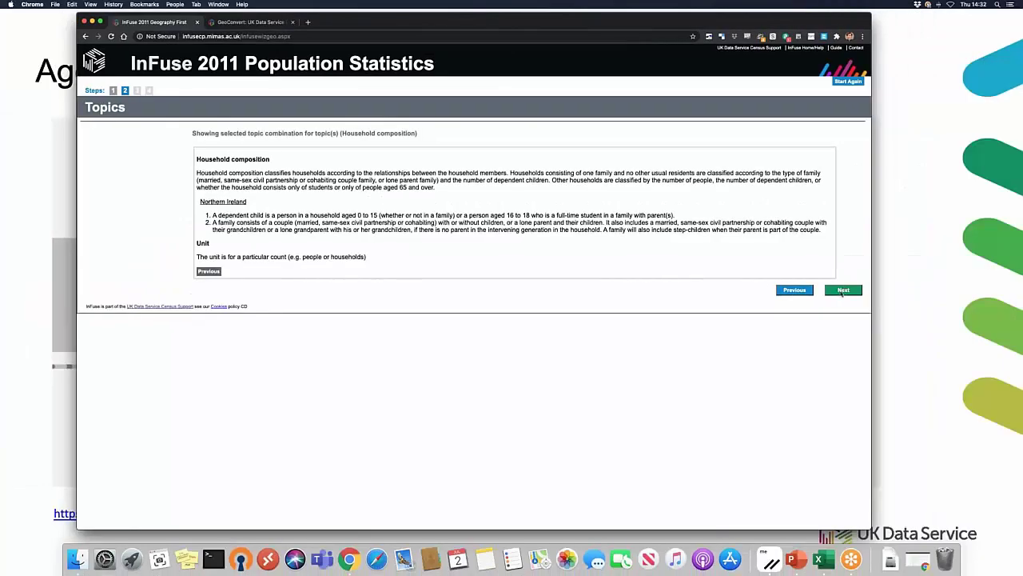
pyautogui.click(843, 290)
# Add the one person household categories Aged 0 to 64 and Aged 65 and over, counted in households, to the selected combinations
pyautogui.click(18, 189)
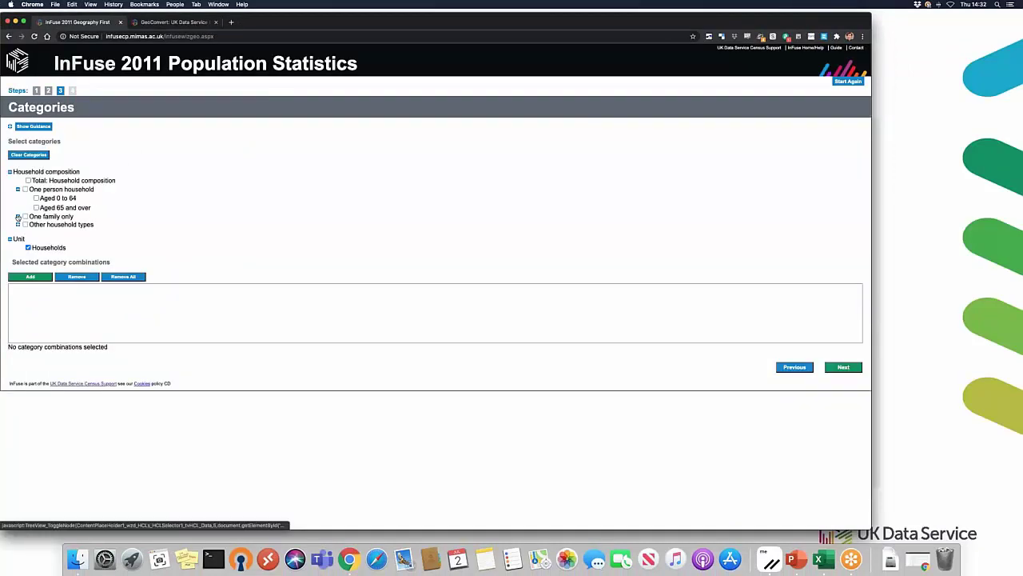
pyautogui.click(17, 216)
pyautogui.click(36, 198)
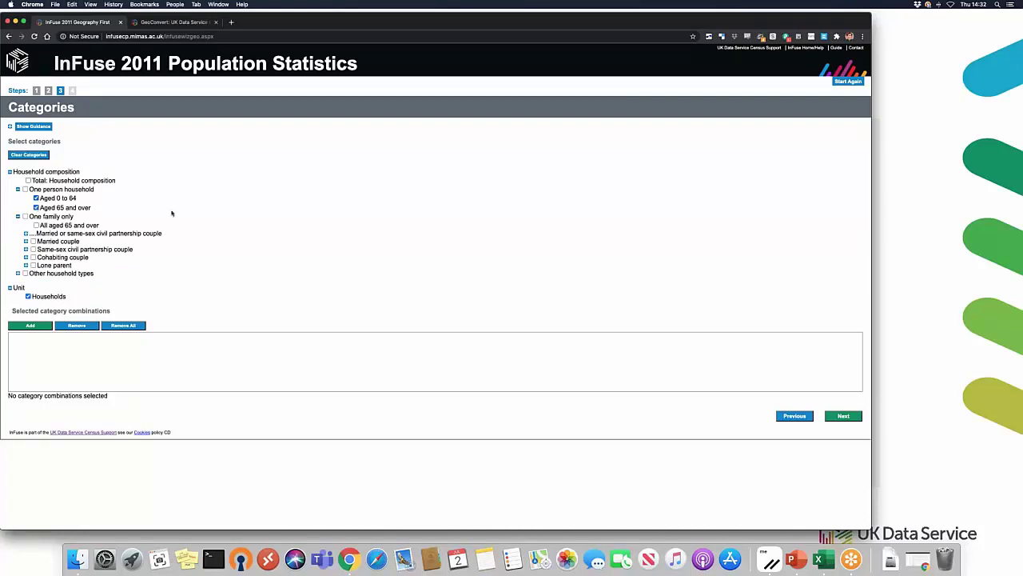
pyautogui.click(32, 326)
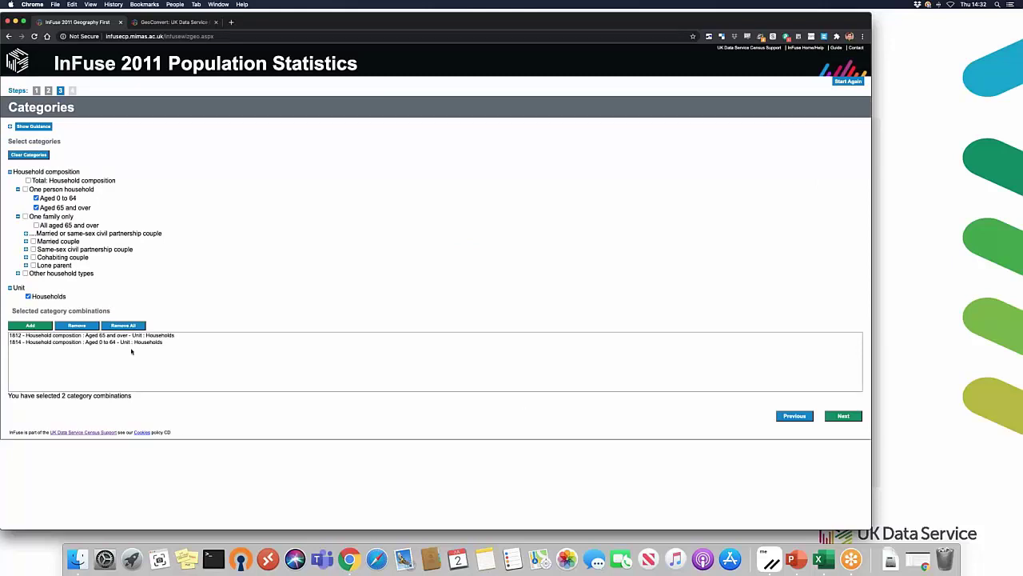
# Continue to the download stage, generate the data with the file reference HHDCOM_UNIT and download it
pyautogui.click(844, 416)
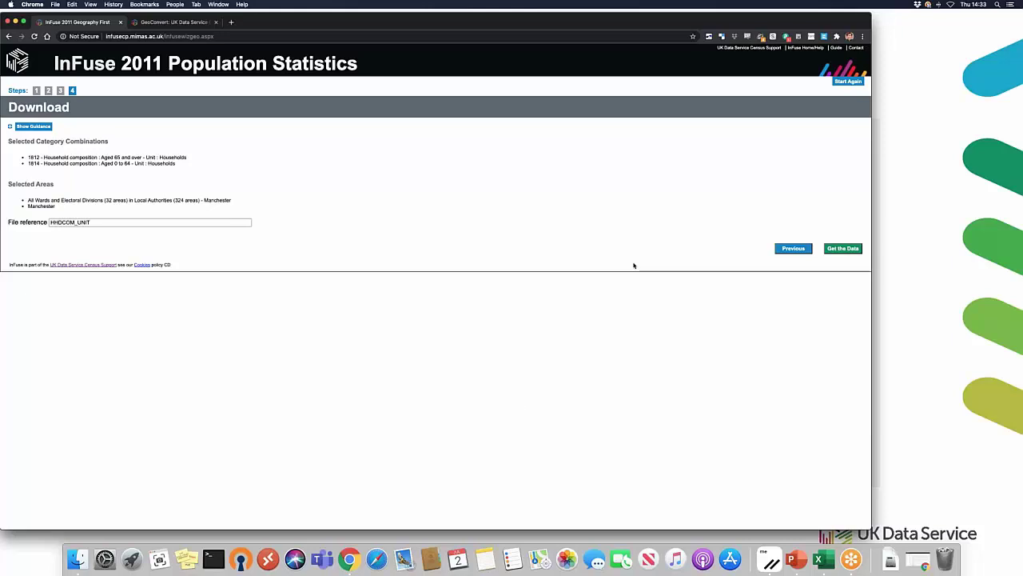
pyautogui.click(841, 248)
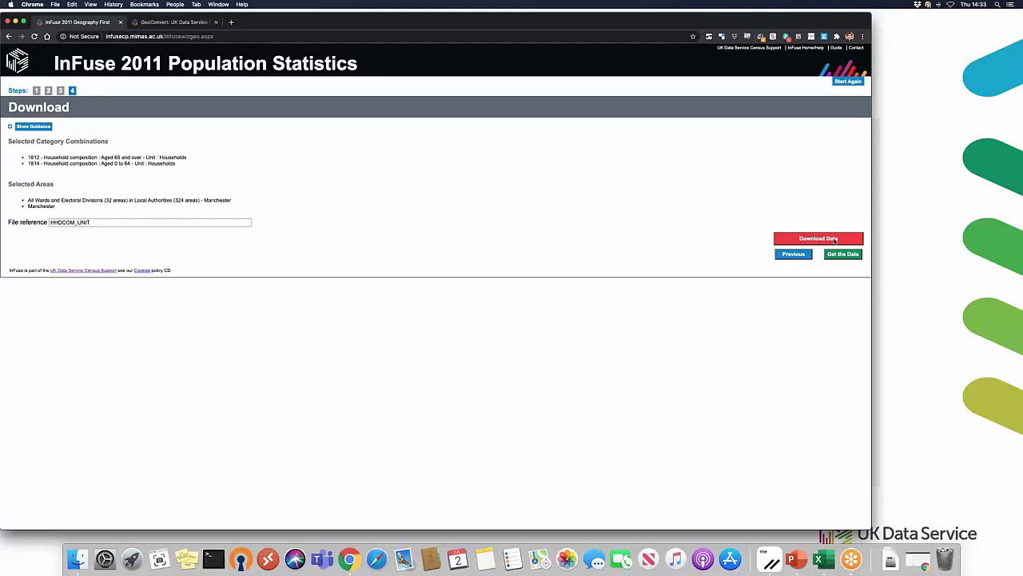
pyautogui.click(835, 239)
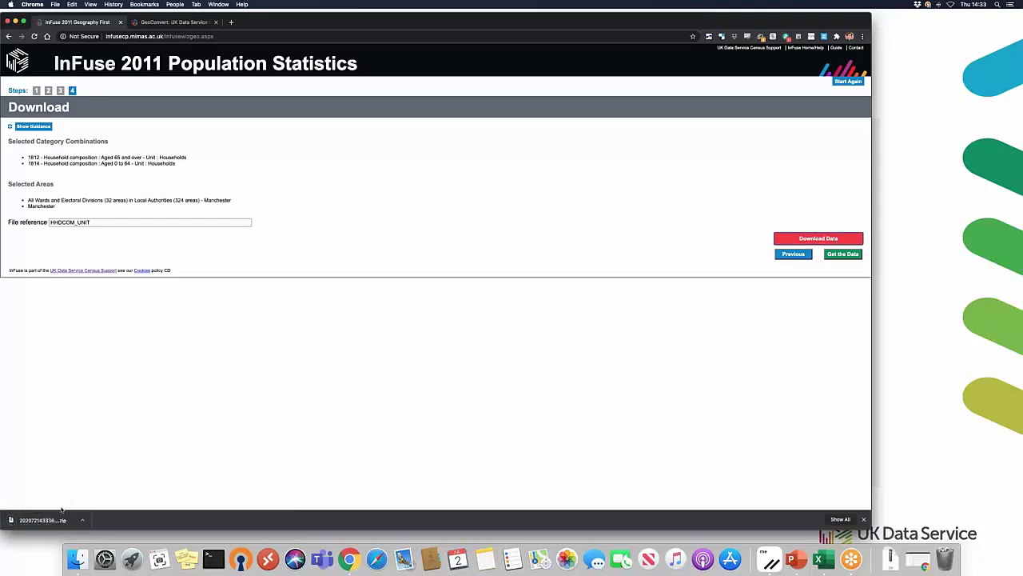
# Extract the downloaded zip archive and open the resulting HHDCOM_UNIT folder in Finder
pyautogui.click(84, 520)
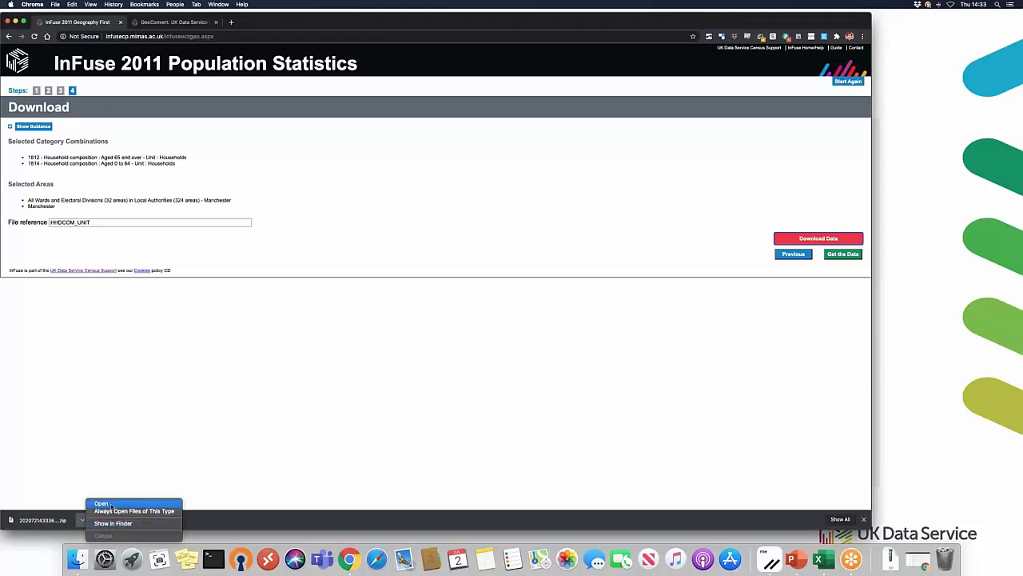
pyautogui.click(110, 503)
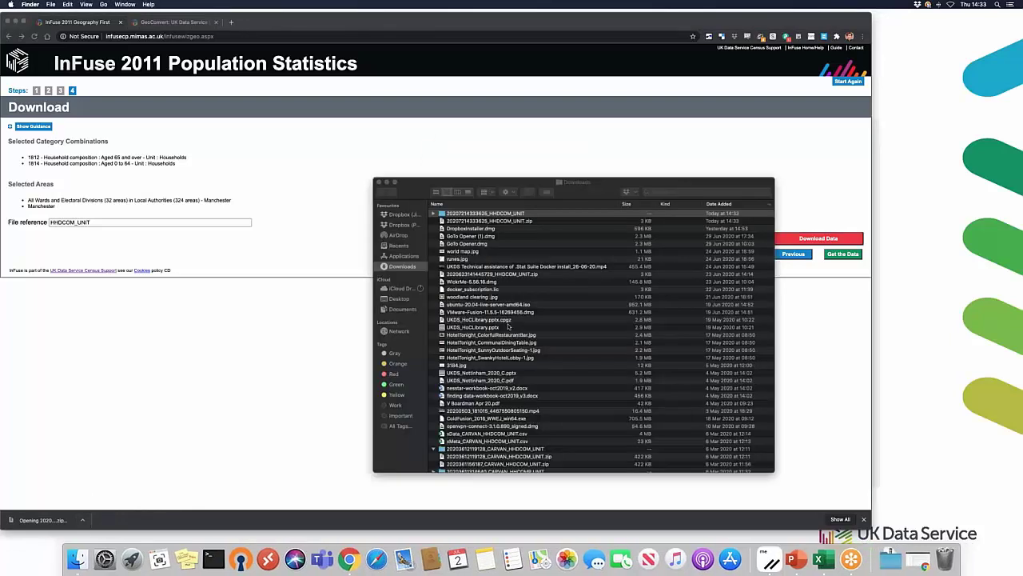
pyautogui.doubleClick(480, 214)
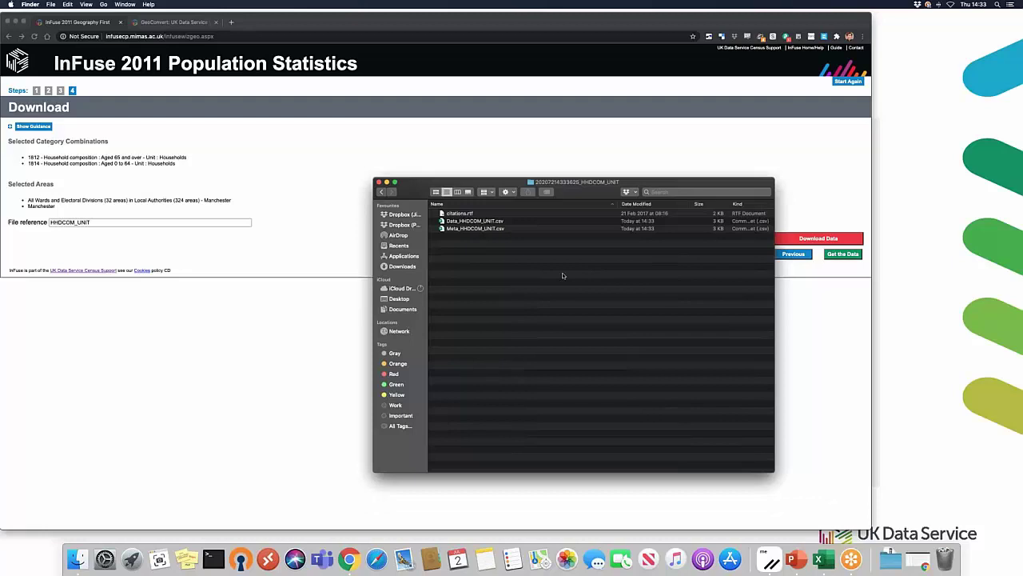
# Open Meta_HHDCOM_UNIT.csv in Excel and zoom the sheet to the selected block of metadata
pyautogui.click(459, 230)
pyautogui.doubleClick(459, 229)
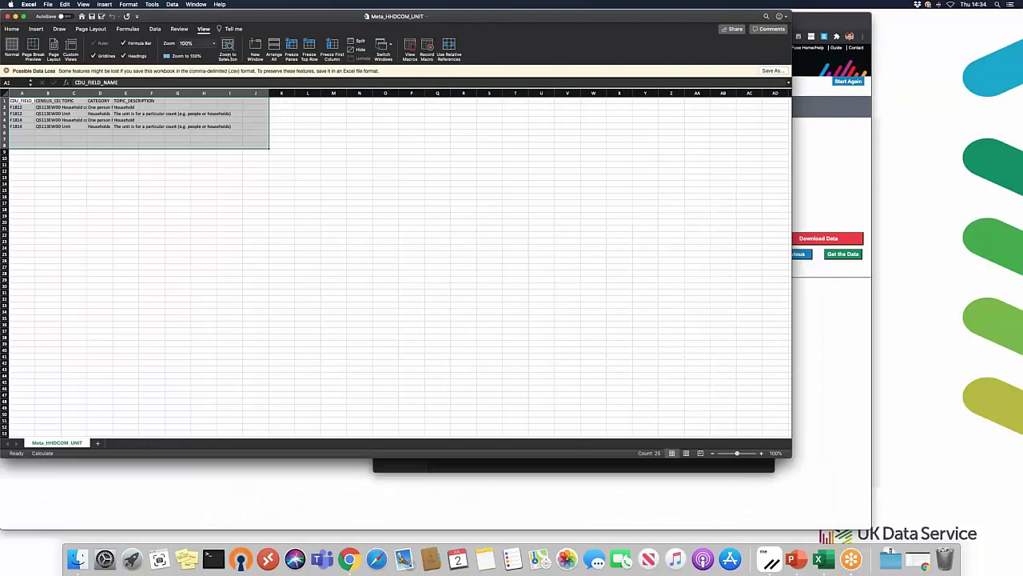
pyautogui.click(228, 56)
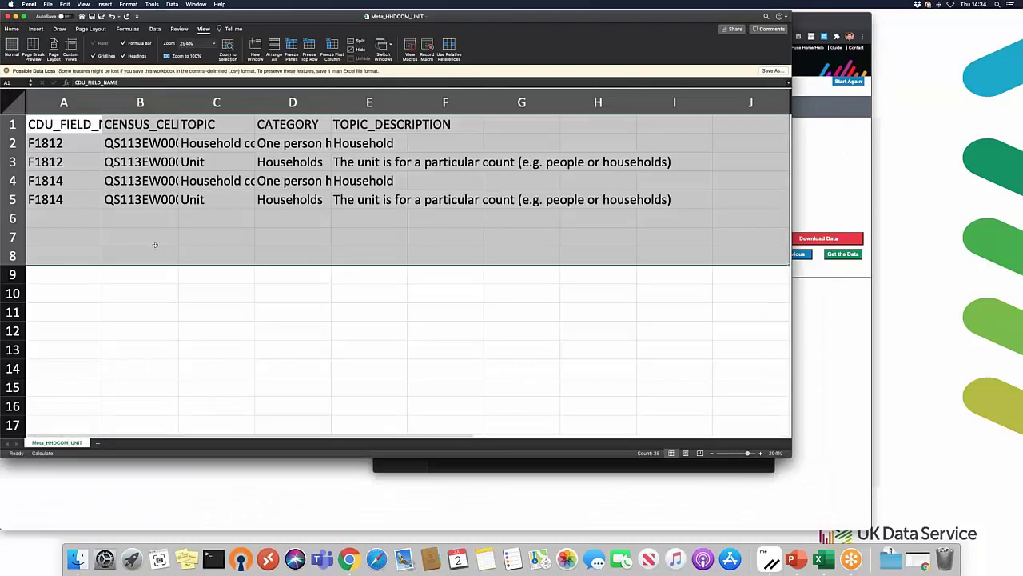
# Go through the field codes in rows 2 to 5 and widen the CDU_FIELD_NAME and CENSUS_CELLNAME columns to fit their contents
pyautogui.click(69, 143)
pyautogui.click(69, 159)
pyautogui.click(67, 177)
pyautogui.click(67, 199)
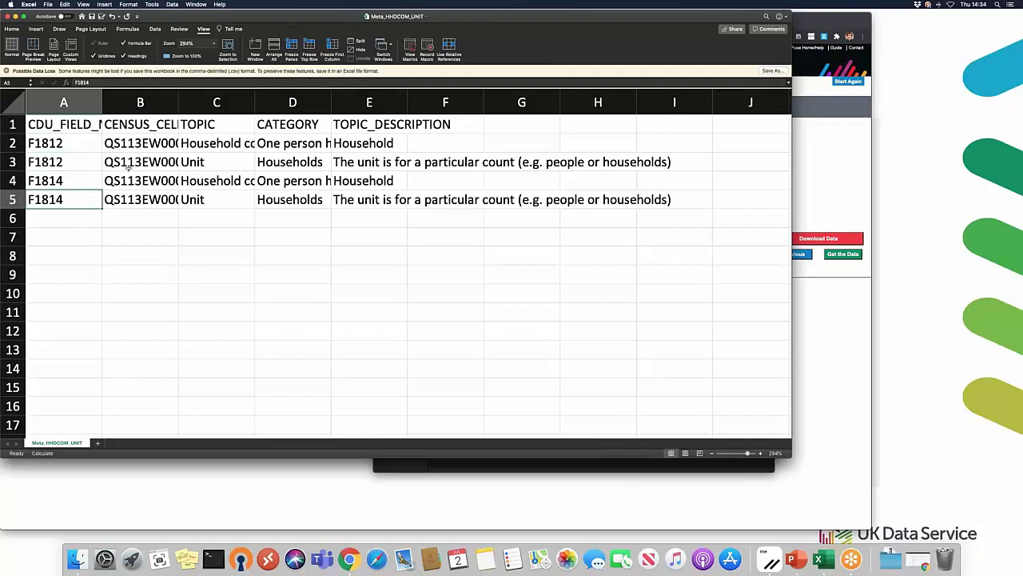
pyautogui.moveTo(179, 102); pyautogui.dragTo(343, 104)
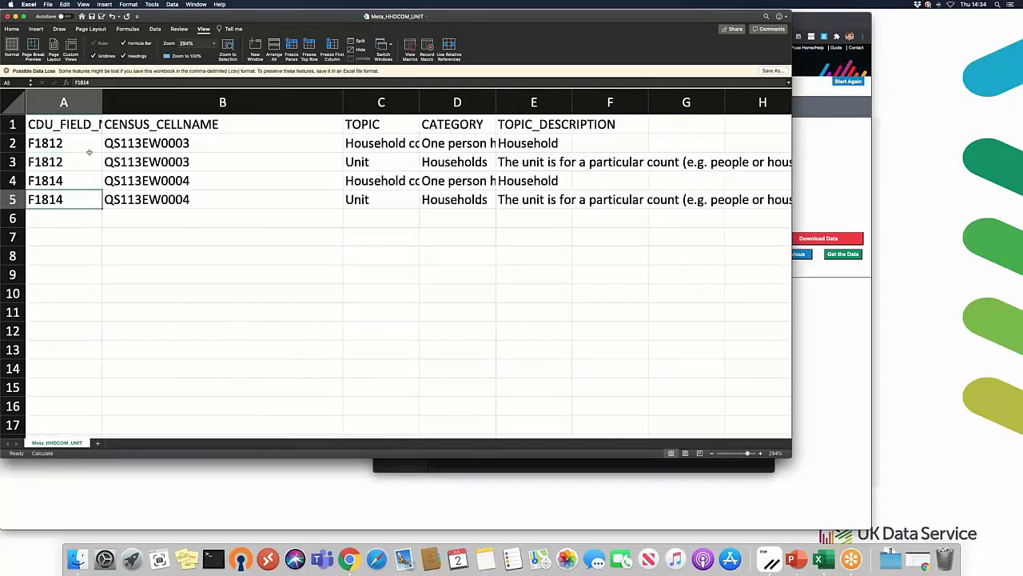
pyautogui.moveTo(100, 99); pyautogui.dragTo(176, 102)
pyautogui.click(290, 141)
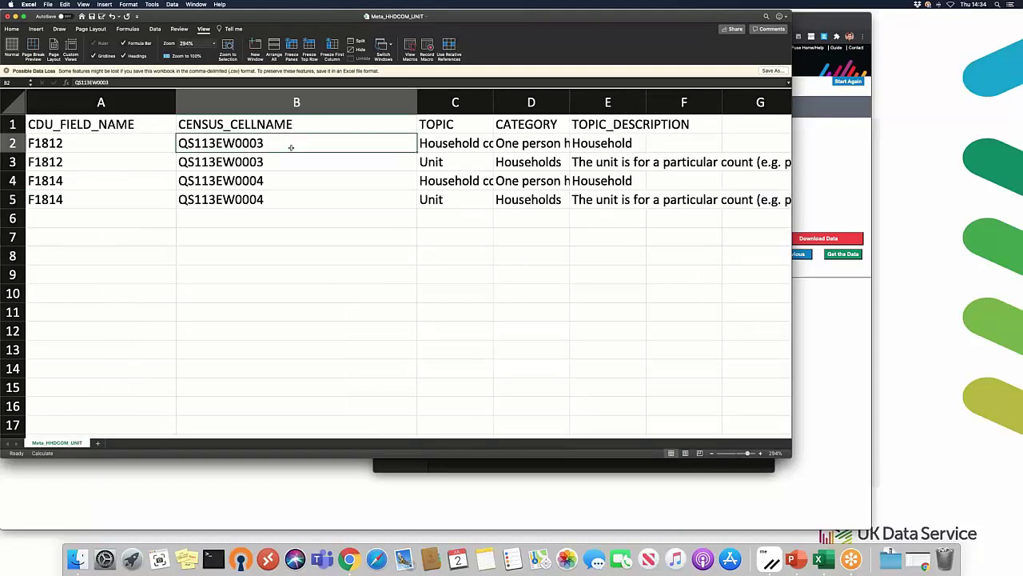
pyautogui.click(463, 143)
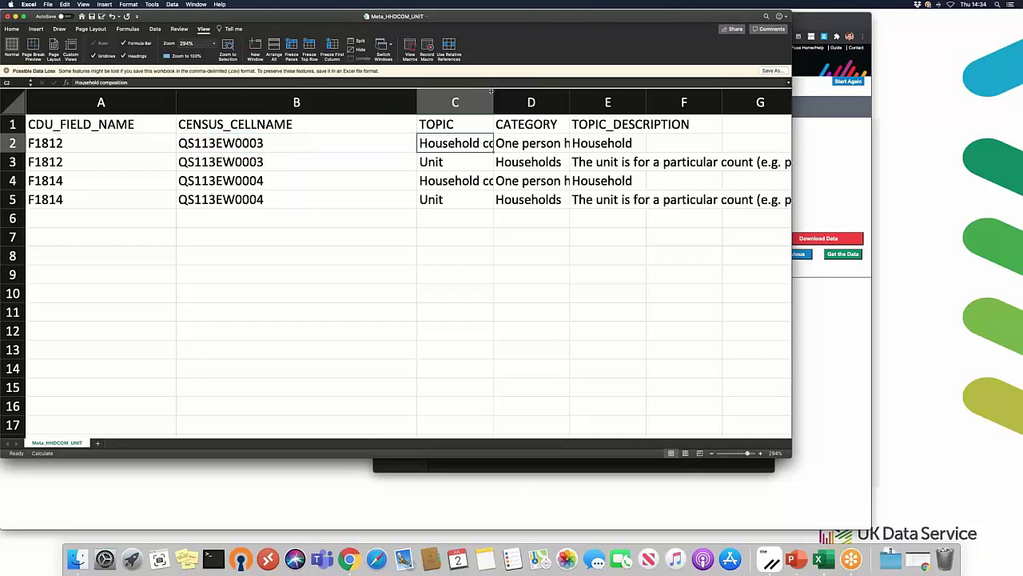
# Widen the TOPIC column to review row 2's topic, category and description, and close Meta_HHDCOM_UNIT.csv without saving
pyautogui.moveTo(493, 95); pyautogui.dragTo(601, 96)
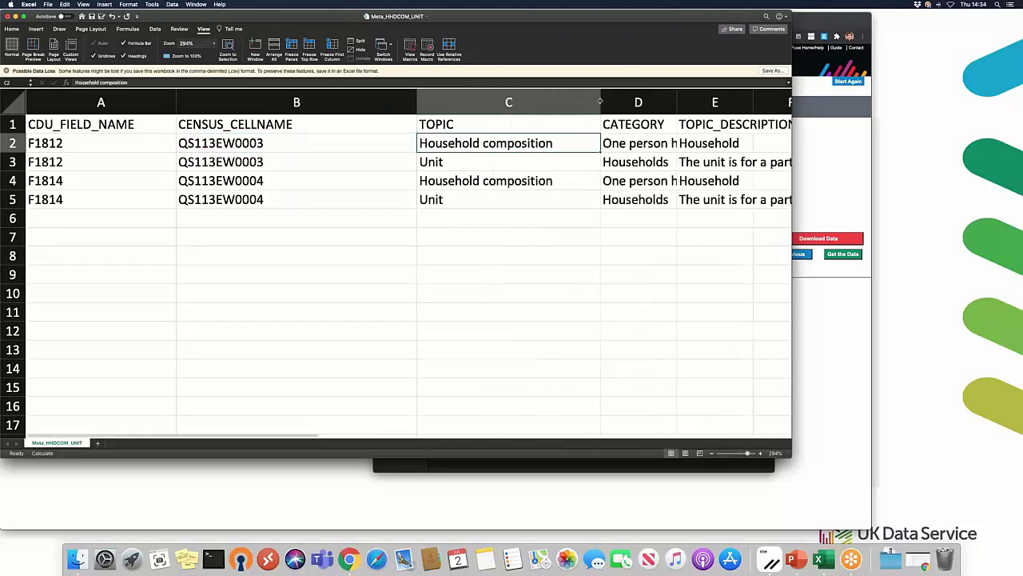
pyautogui.click(642, 144)
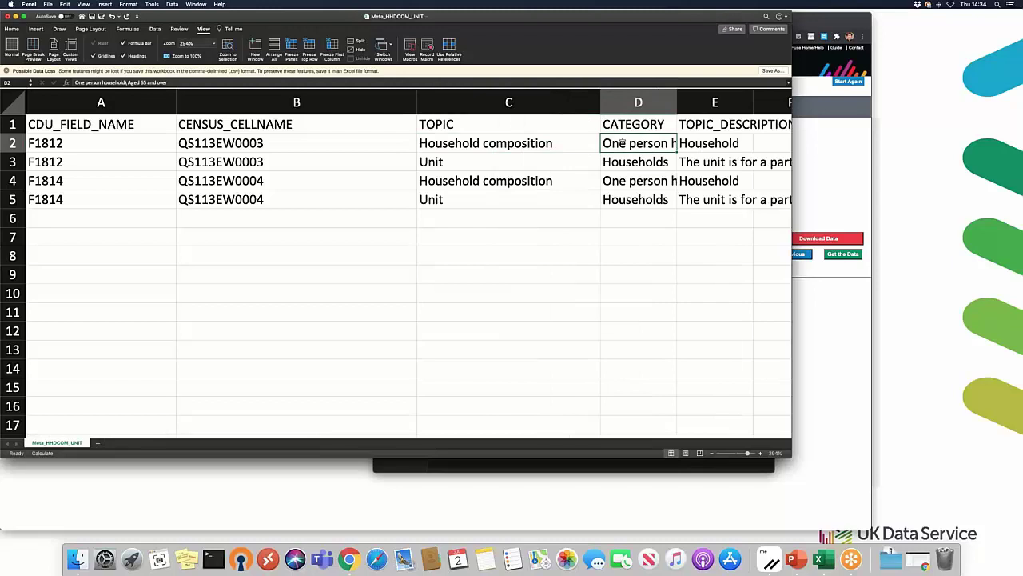
pyautogui.click(712, 149)
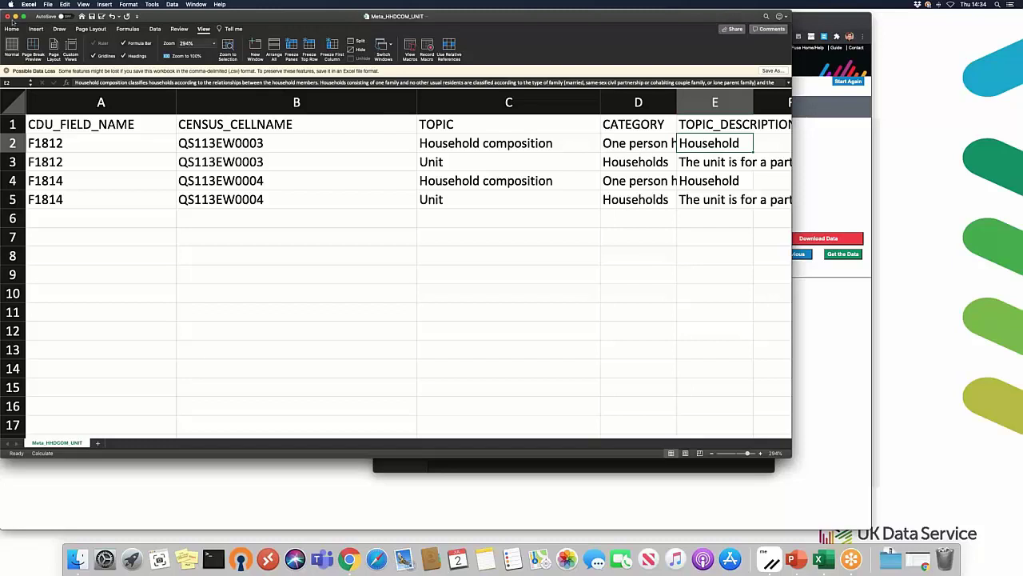
pyautogui.click(9, 16)
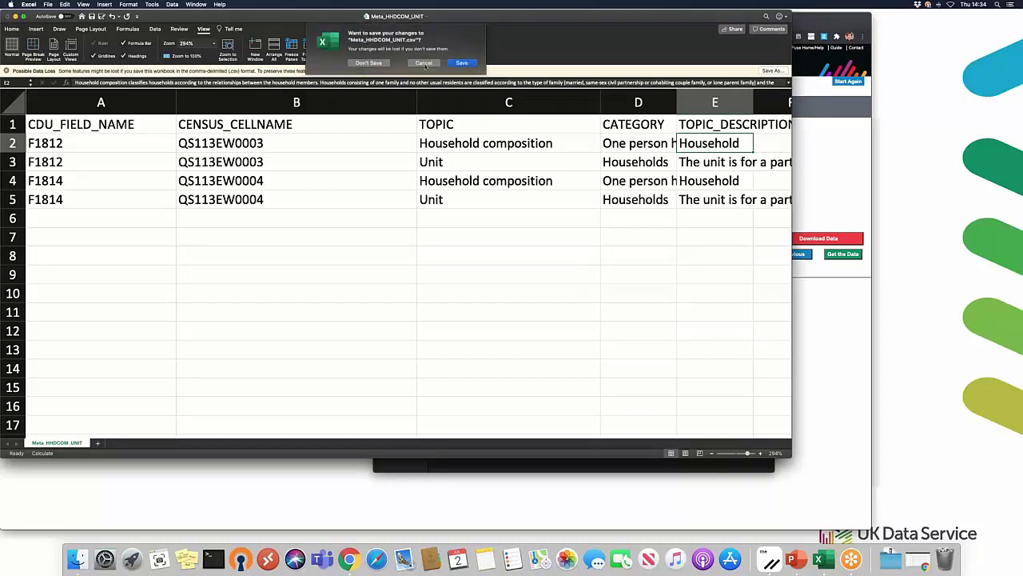
pyautogui.click(383, 64)
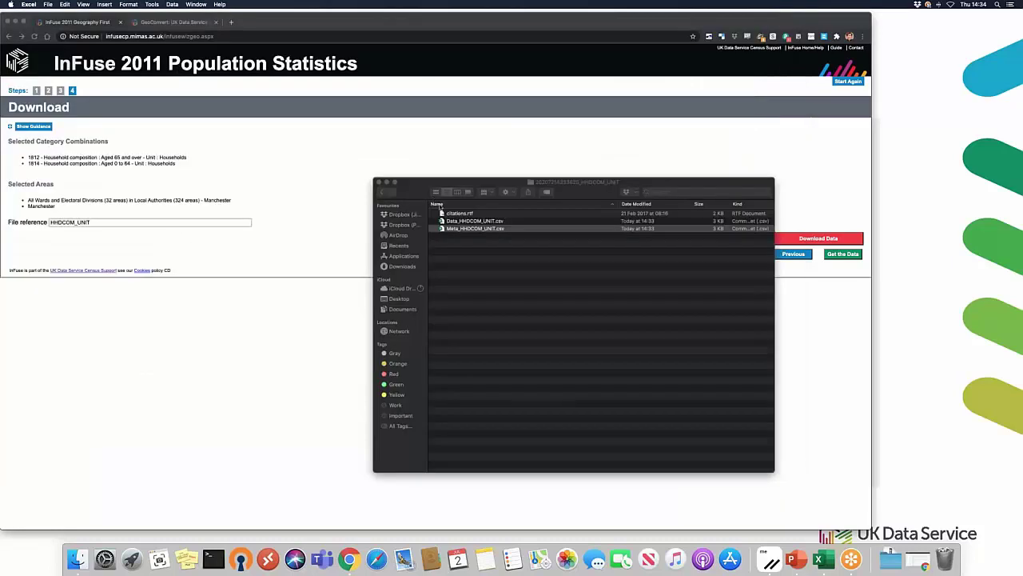
# Open citations.rtf from the HHDCOM_UNIT folder to read the census citation texts, and close the document
pyautogui.click(450, 214)
pyautogui.doubleClick(450, 215)
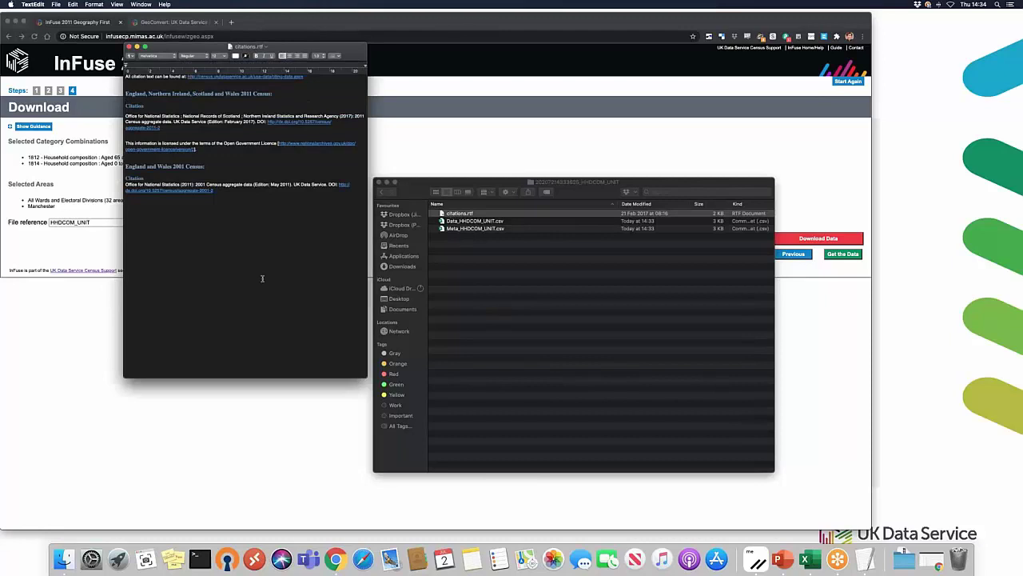
pyautogui.press('super+Tab')
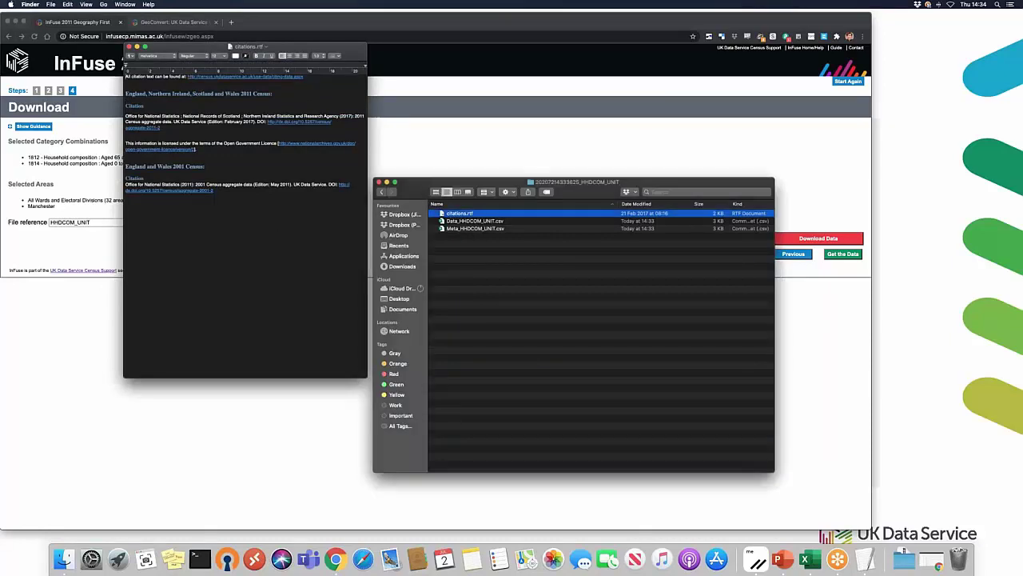
pyautogui.click(129, 47)
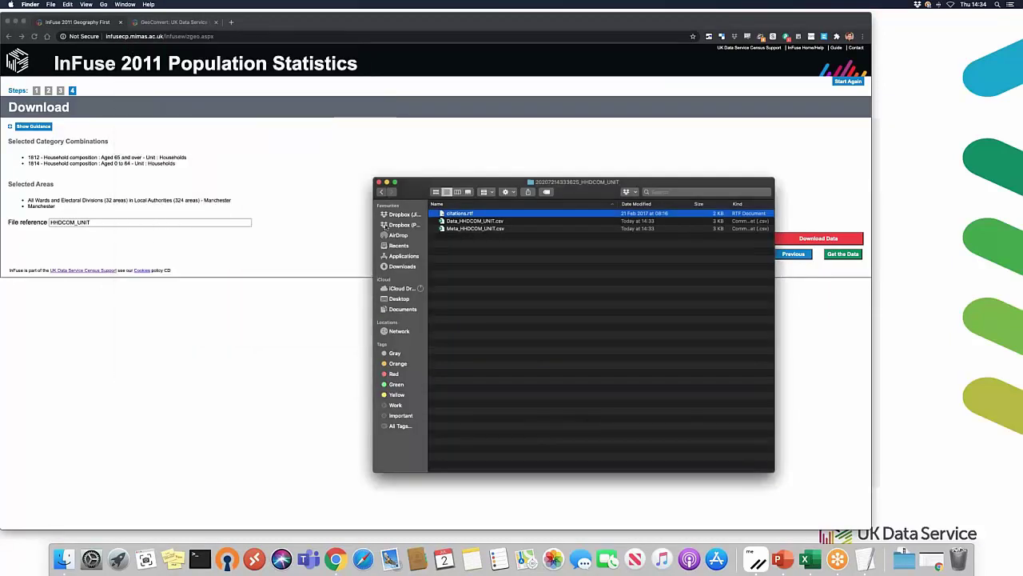
# Open Data_HHDCOM_UNIT.csv in Excel and widen the GEO_LABEL, GEO_TYPE and F1812 columns to examine the household counts
pyautogui.doubleClick(467, 223)
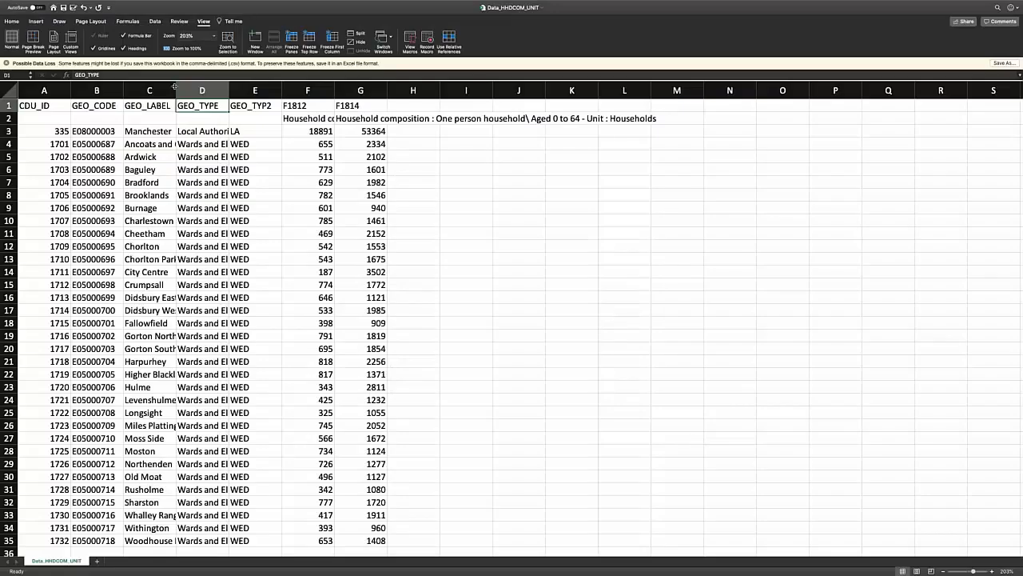
pyautogui.moveTo(175, 84); pyautogui.dragTo(270, 84)
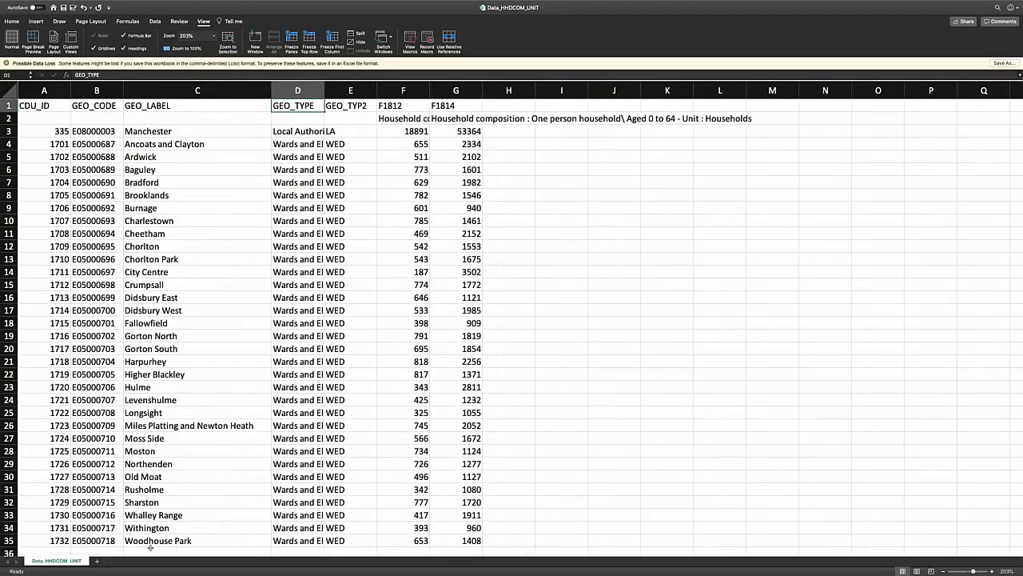
pyautogui.click(327, 89)
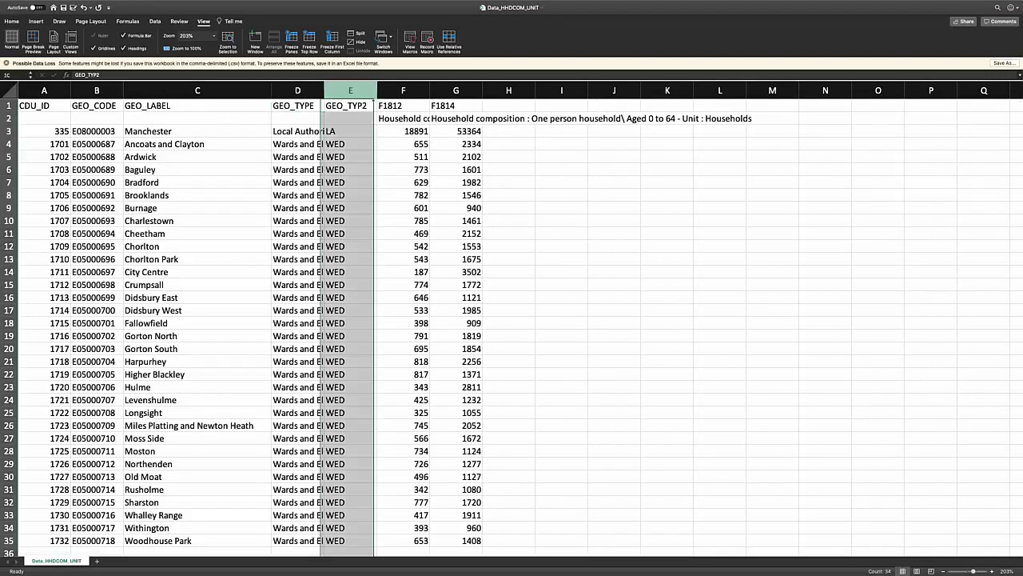
pyautogui.moveTo(325, 90); pyautogui.dragTo(387, 90)
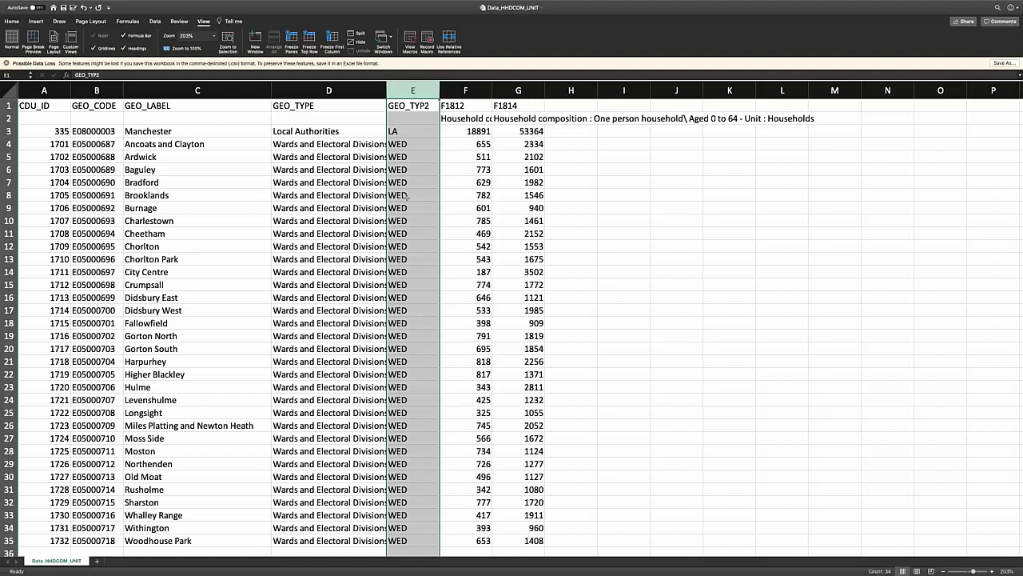
pyautogui.click(470, 148)
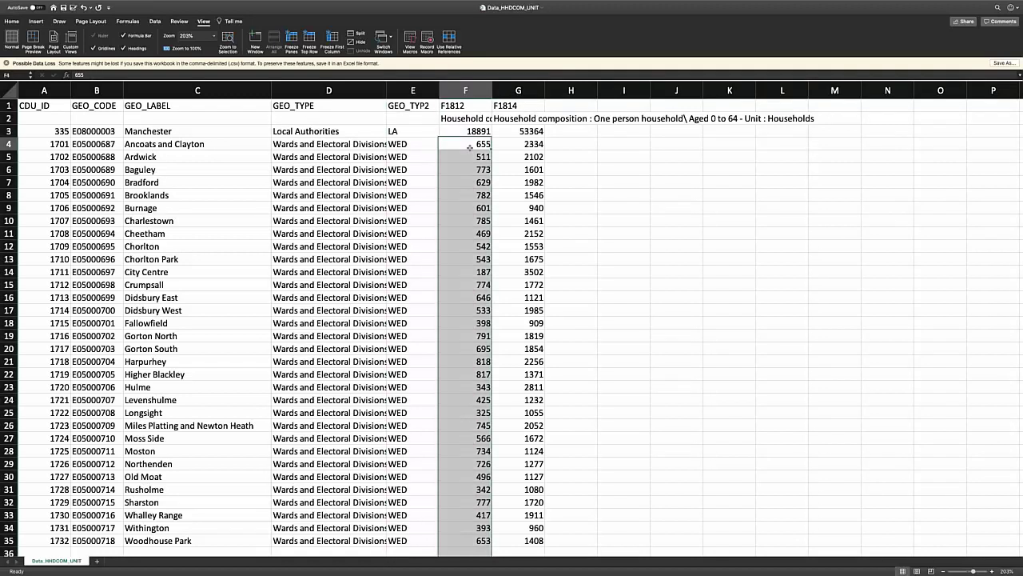
pyautogui.moveTo(493, 90); pyautogui.dragTo(605, 81)
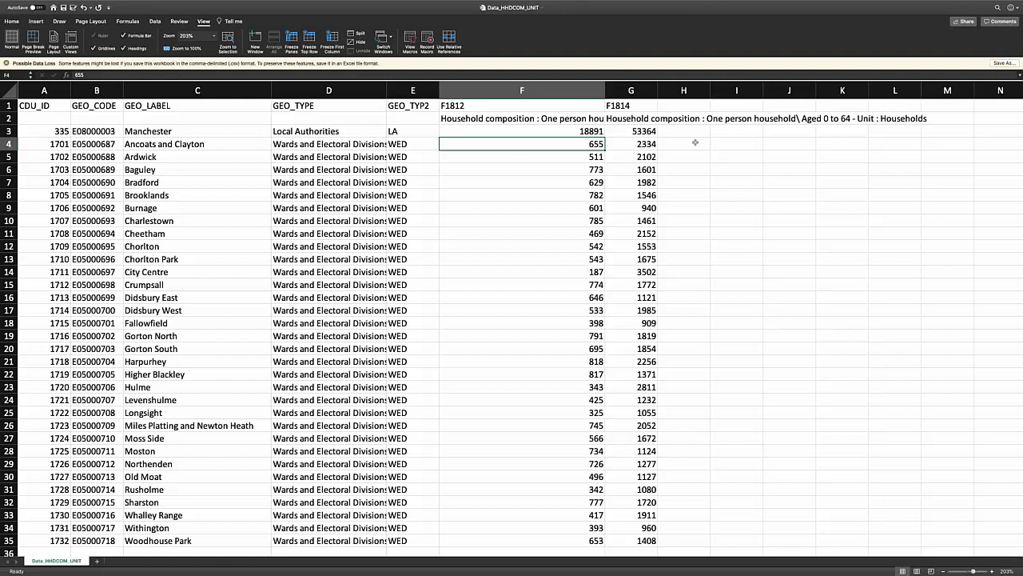
pyautogui.click(630, 142)
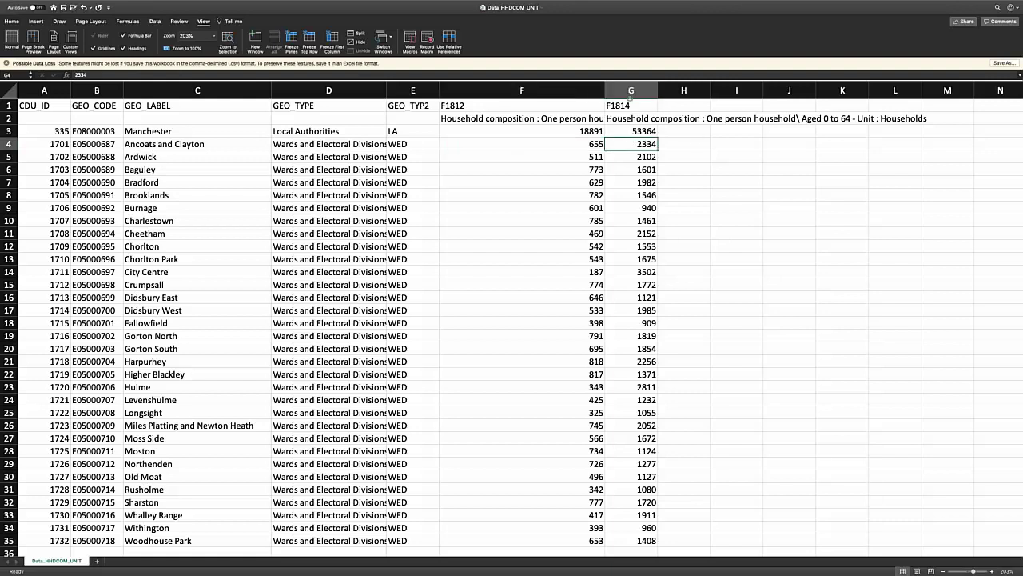
pyautogui.click(631, 90)
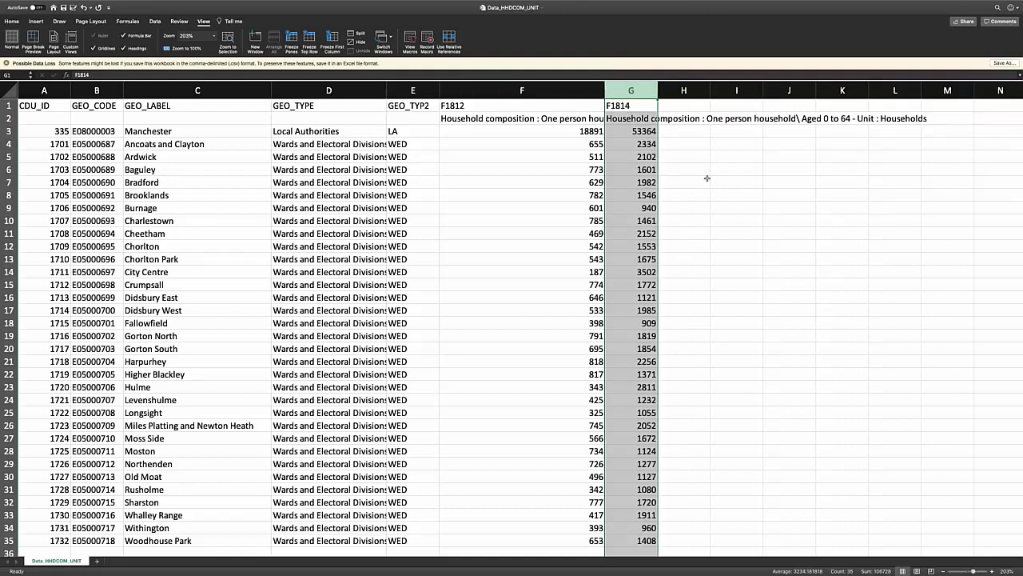
# Try to calculate Manchester's percentage of one person households aged 65 and over in H3 with =F3/F3+G3*100
pyautogui.click(690, 134)
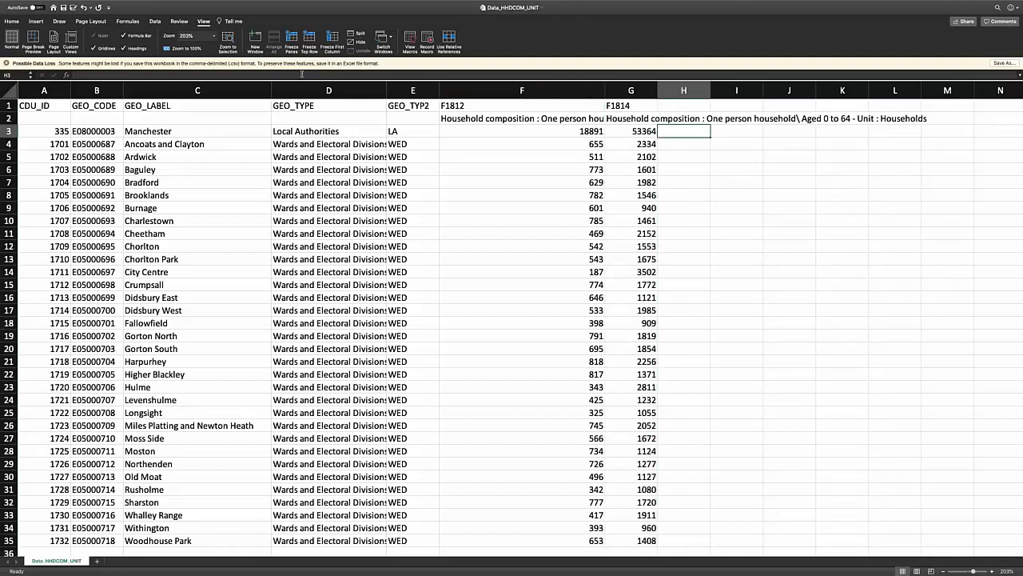
pyautogui.click(12, 20)
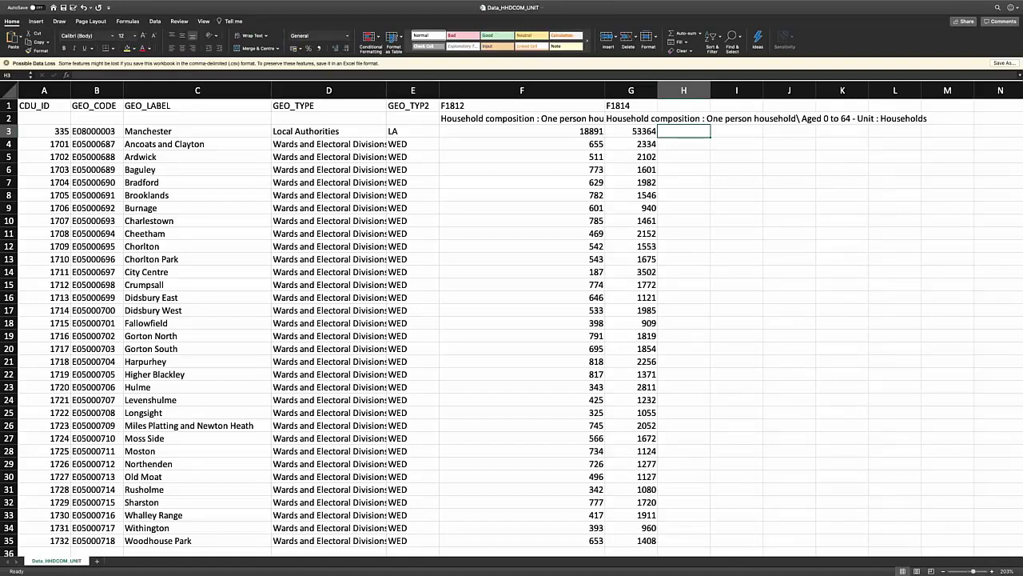
pyautogui.write('=')
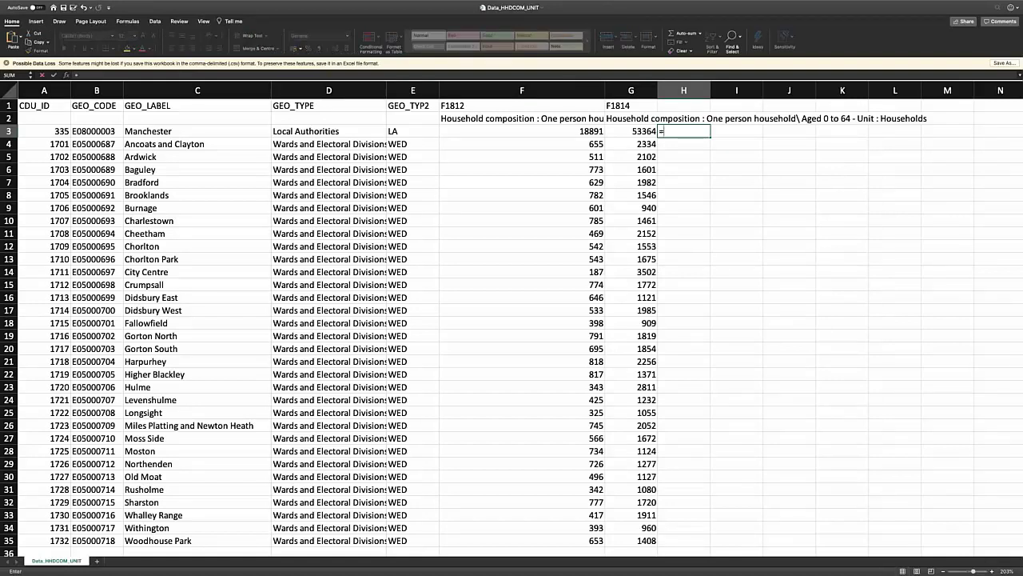
pyautogui.click(584, 130)
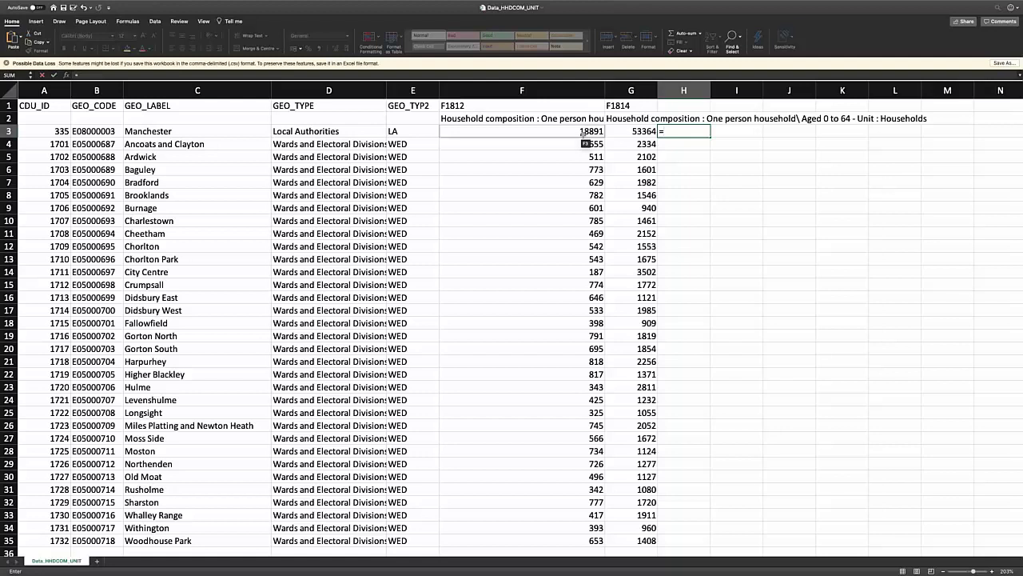
pyautogui.click(582, 131)
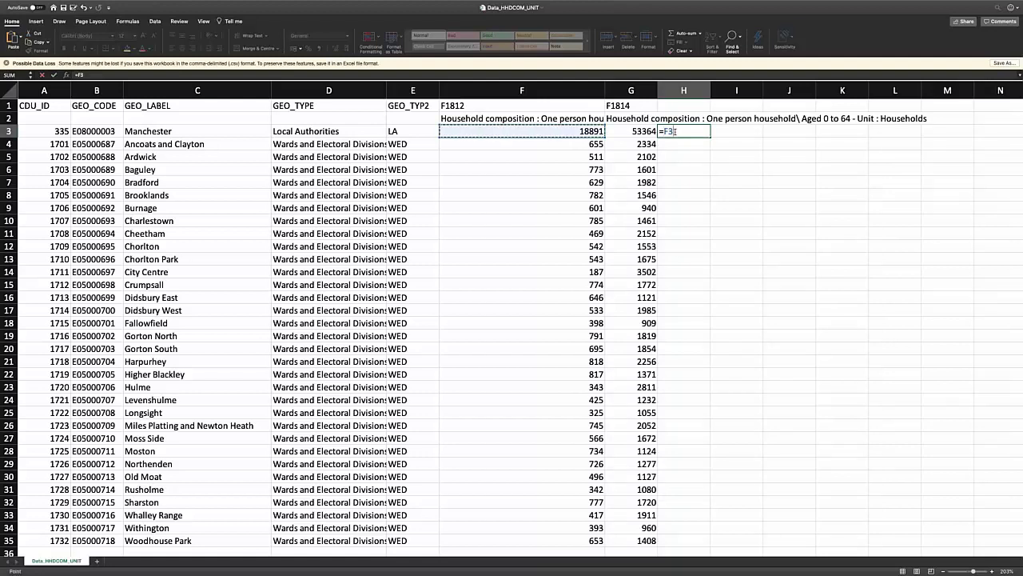
pyautogui.write('/')
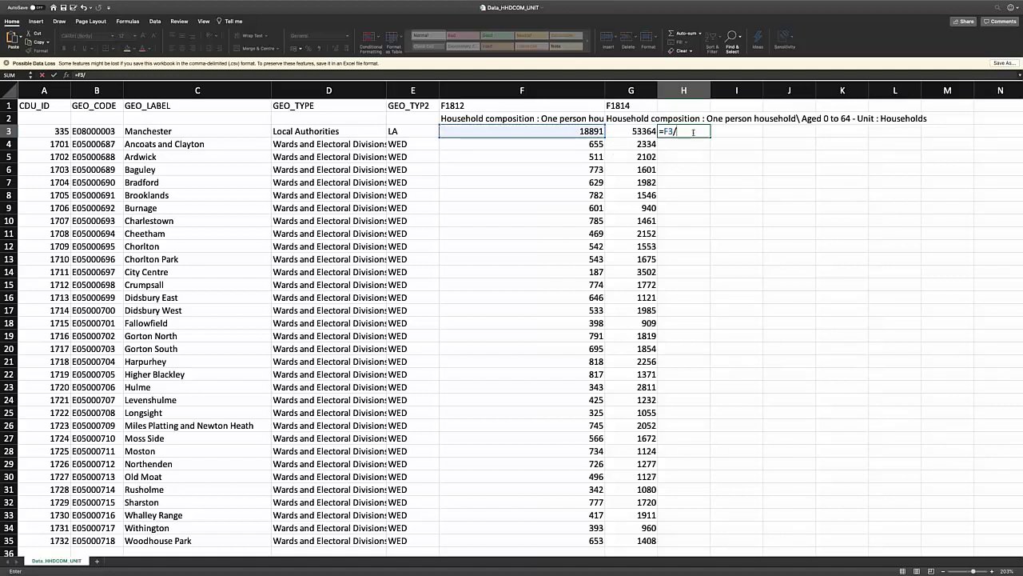
pyautogui.press('F2')
pyautogui.click(554, 132)
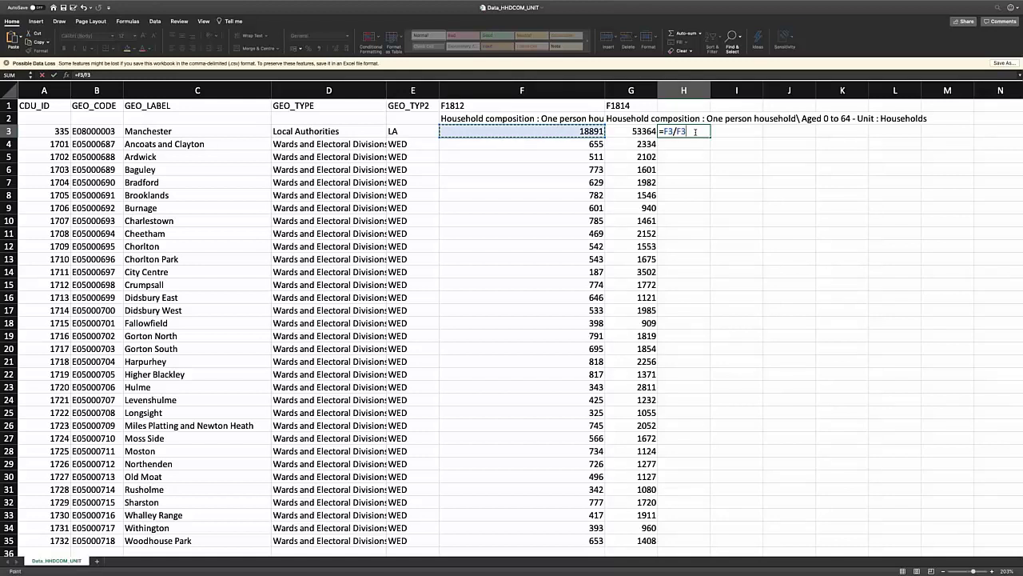
pyautogui.write('+')
pyautogui.click(634, 130)
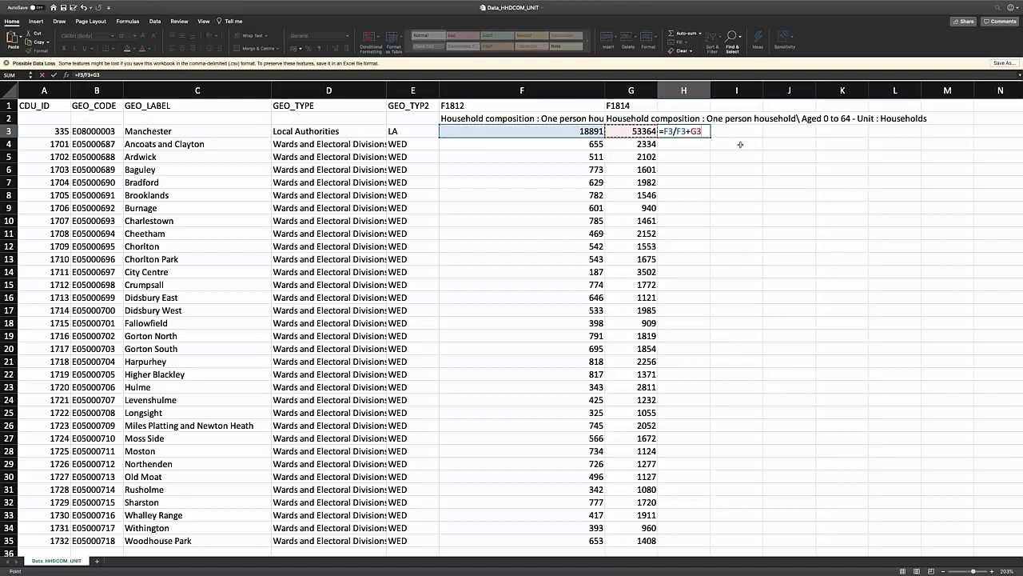
pyautogui.write('*100')
pyautogui.click(53, 75)
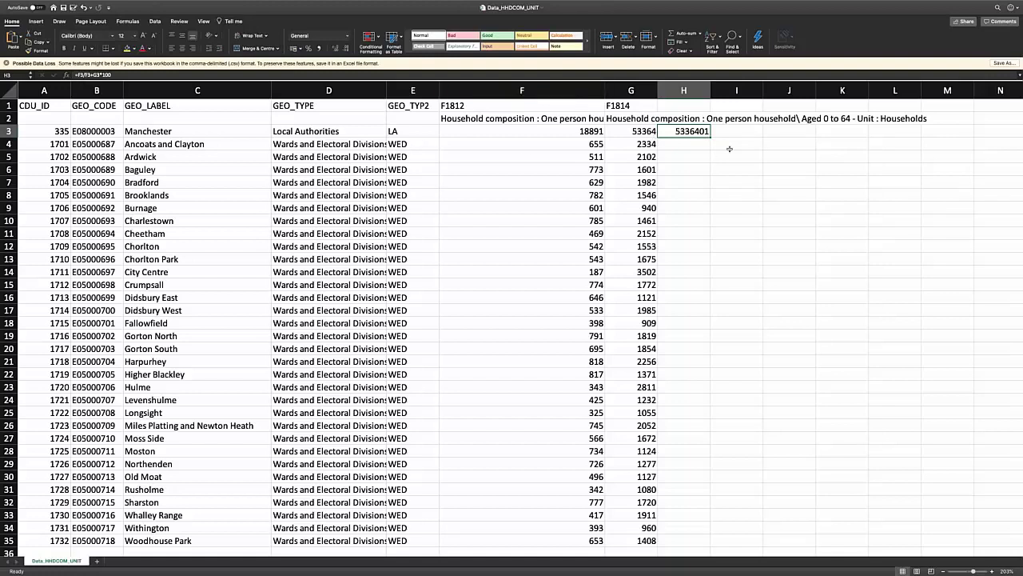
# Set the formula in H3 to =F3/(F3+G3)*100 and fill it down to H35 for all the wards
pyautogui.write('=F3/(F3+G3)*100')
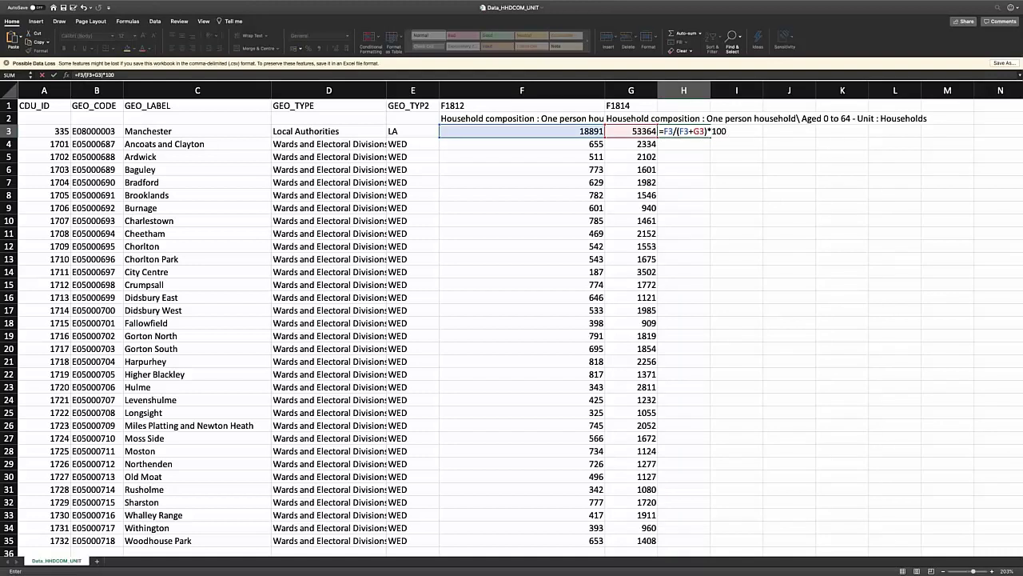
pyautogui.press('Return')
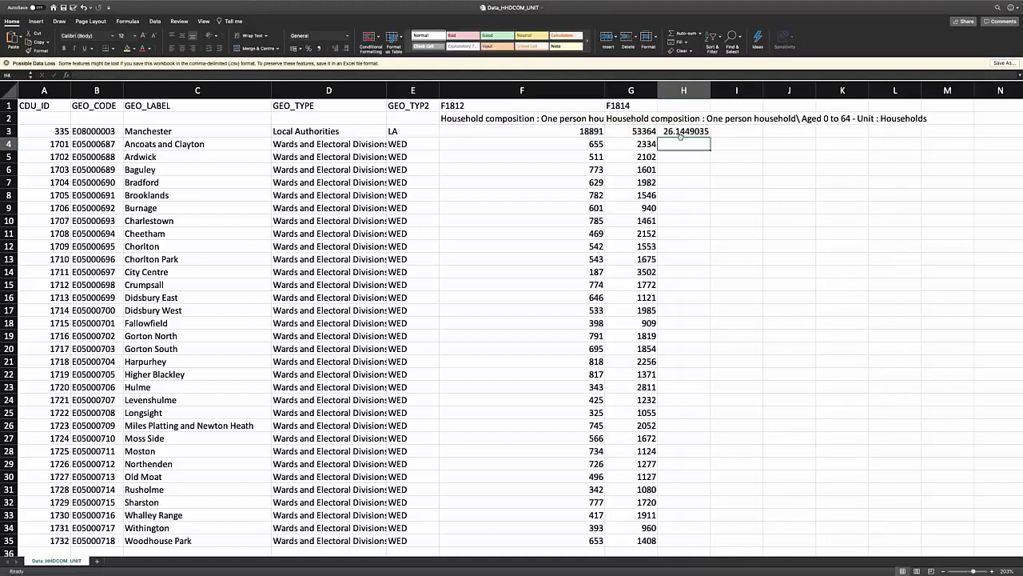
pyautogui.click(680, 132)
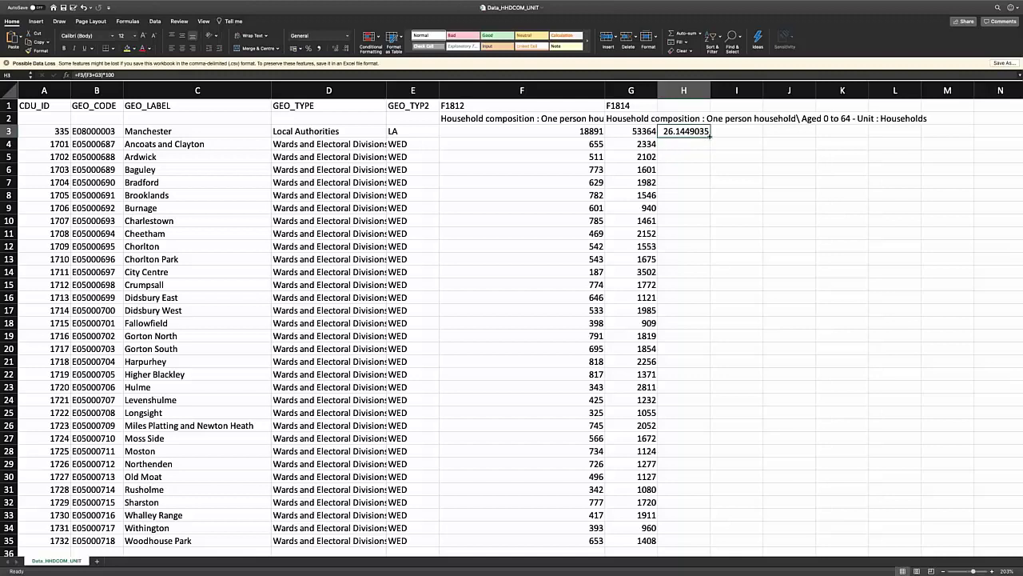
pyautogui.moveTo(710, 137); pyautogui.dragTo(688, 504)
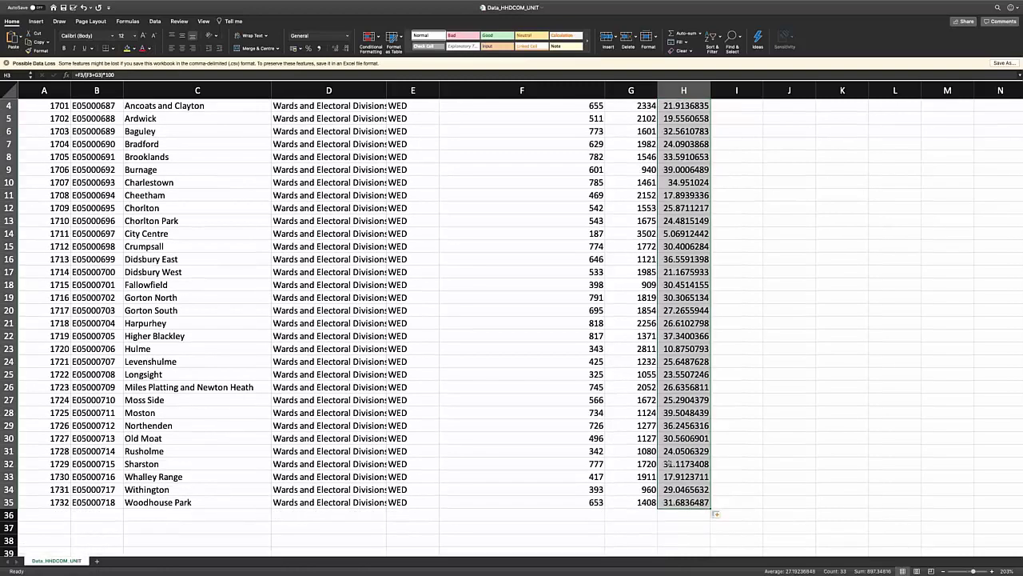
pyautogui.click(679, 514)
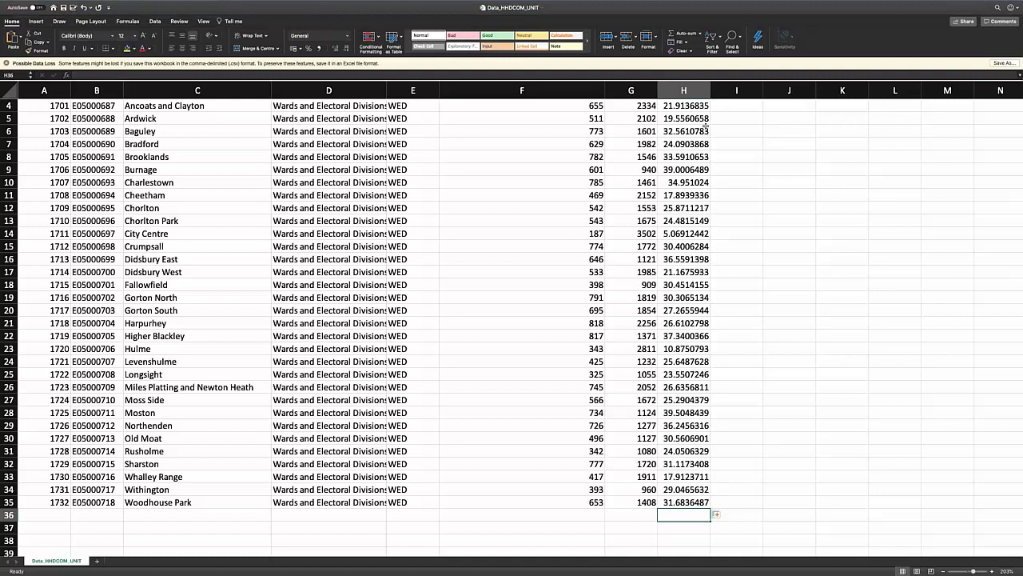
# Sort the rows by the percentages in column H from smallest to largest and review the ranked wards
pyautogui.scroll(3, 706, 124)
pyautogui.click(676, 132)
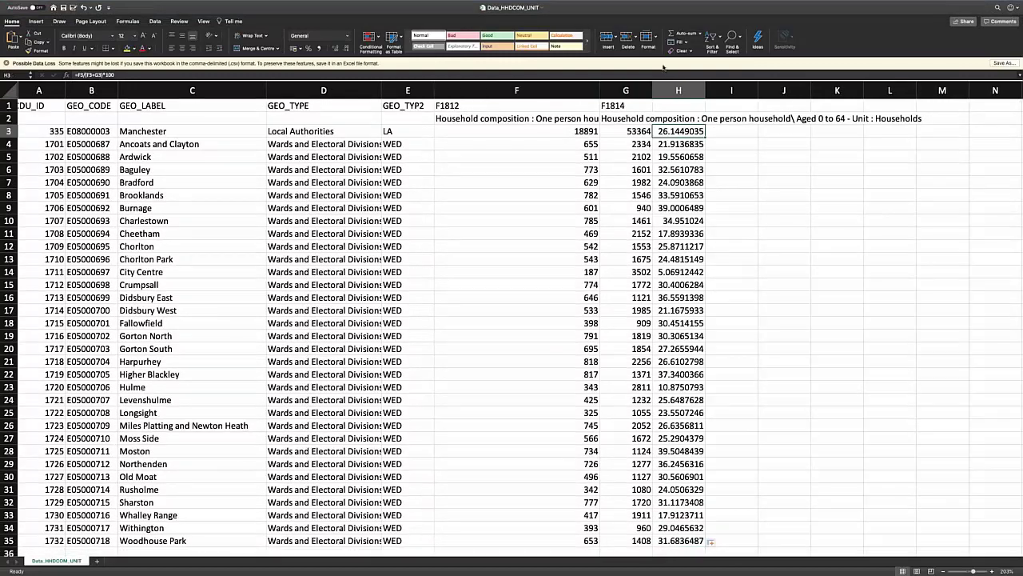
pyautogui.click(712, 36)
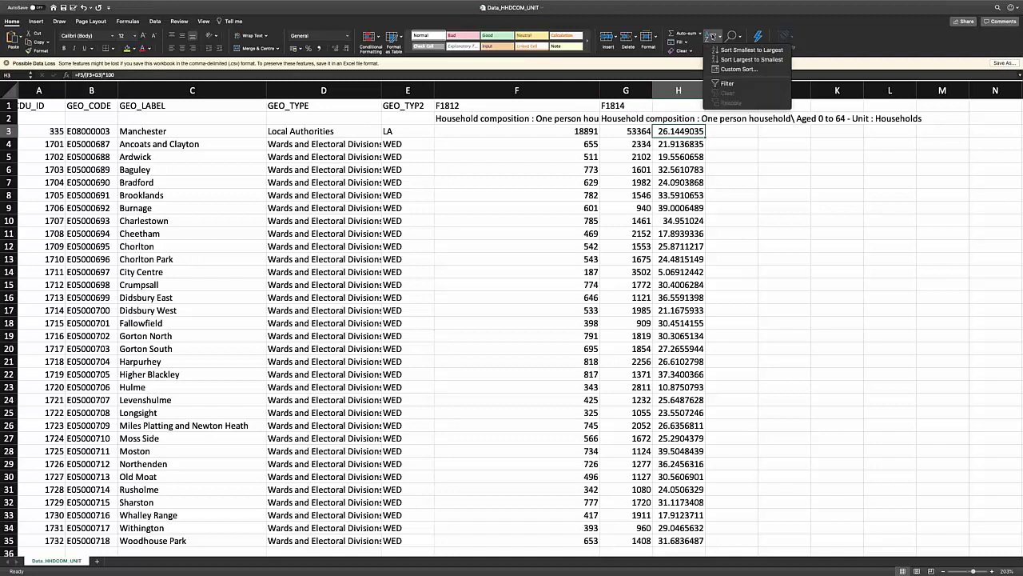
pyautogui.click(743, 50)
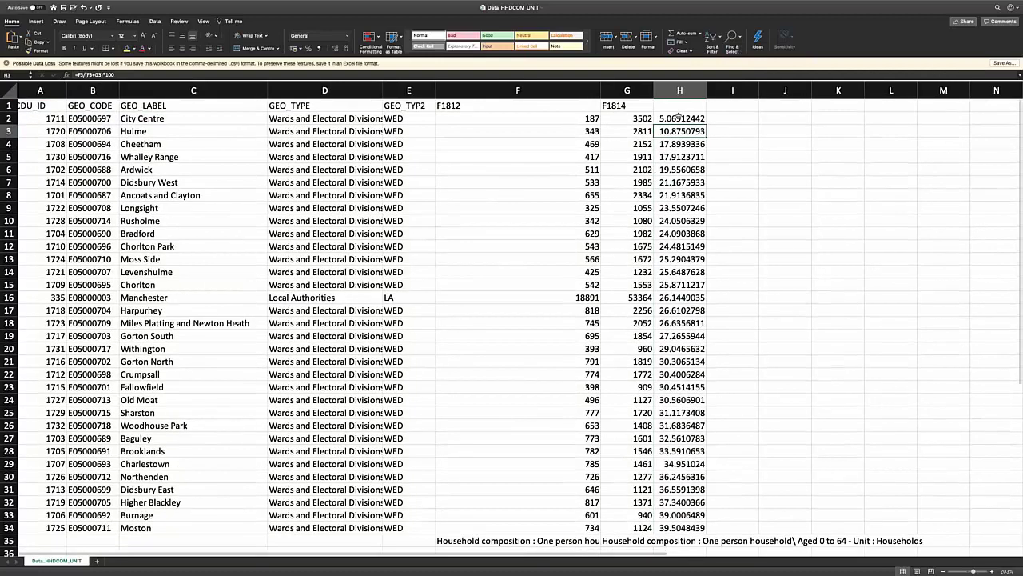
pyautogui.click(678, 117)
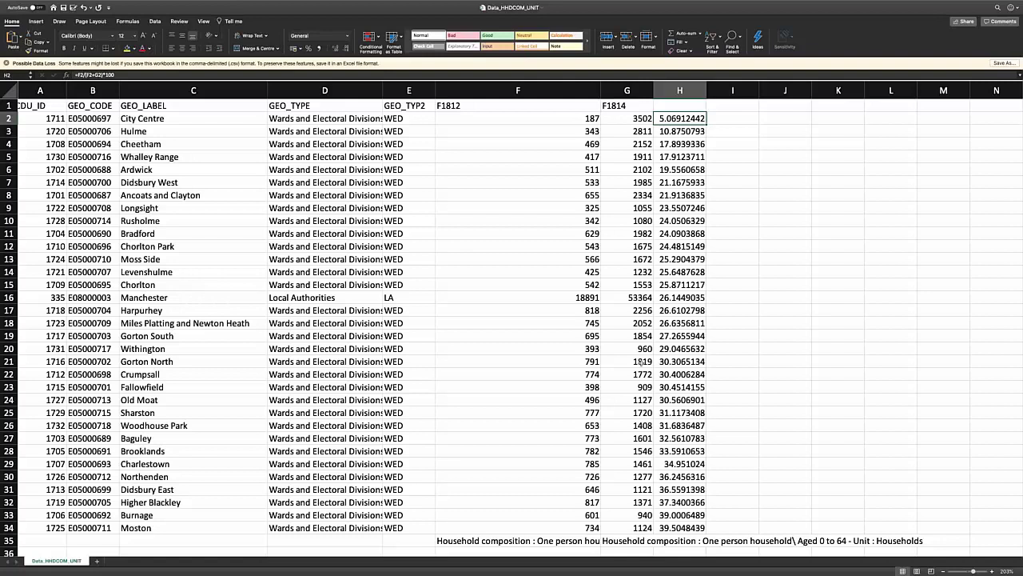
pyautogui.scroll(-3, 642, 361)
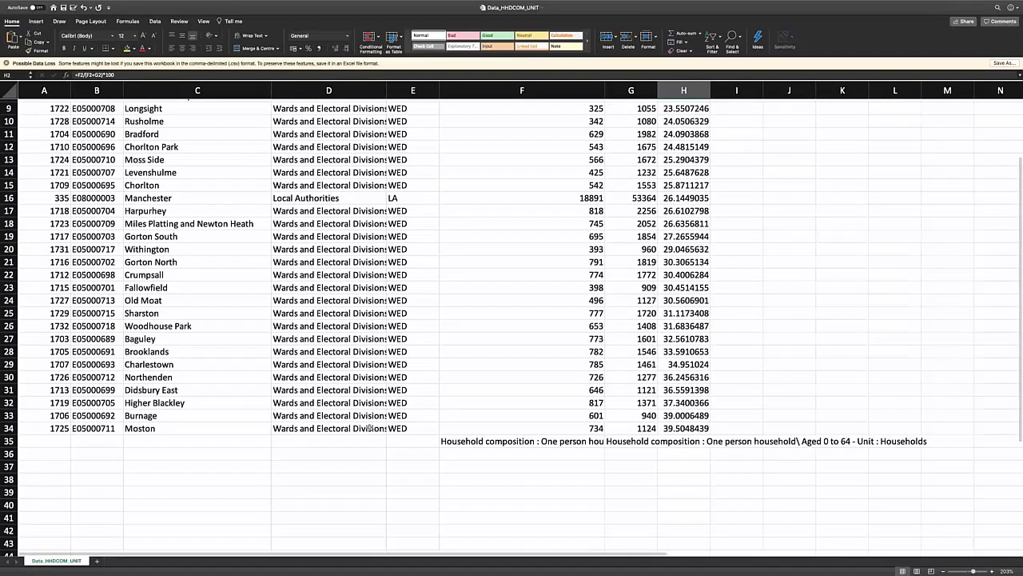
# Examine the percentages for Moston and Higher Blackley in column H
pyautogui.click(675, 430)
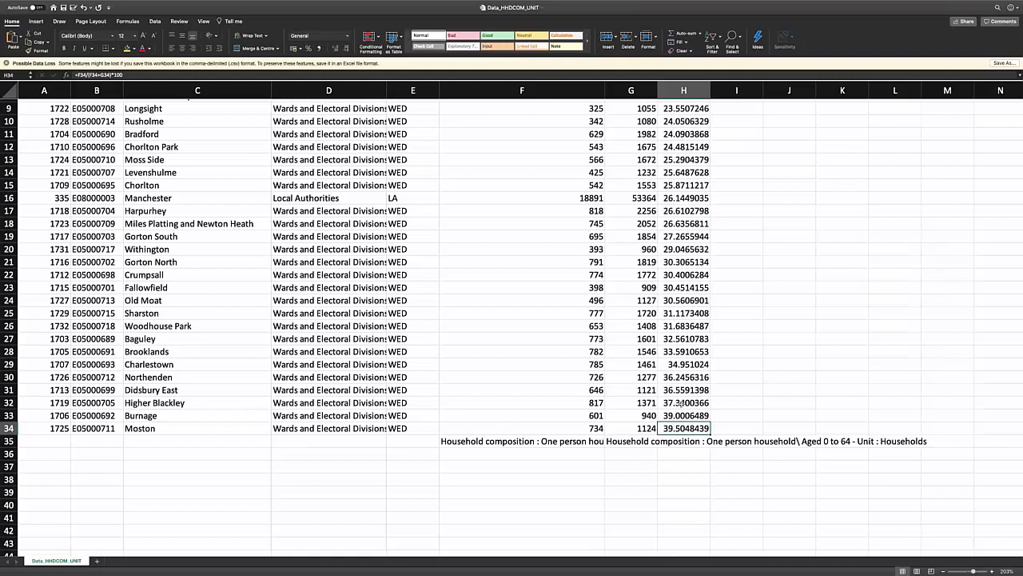
pyautogui.click(681, 403)
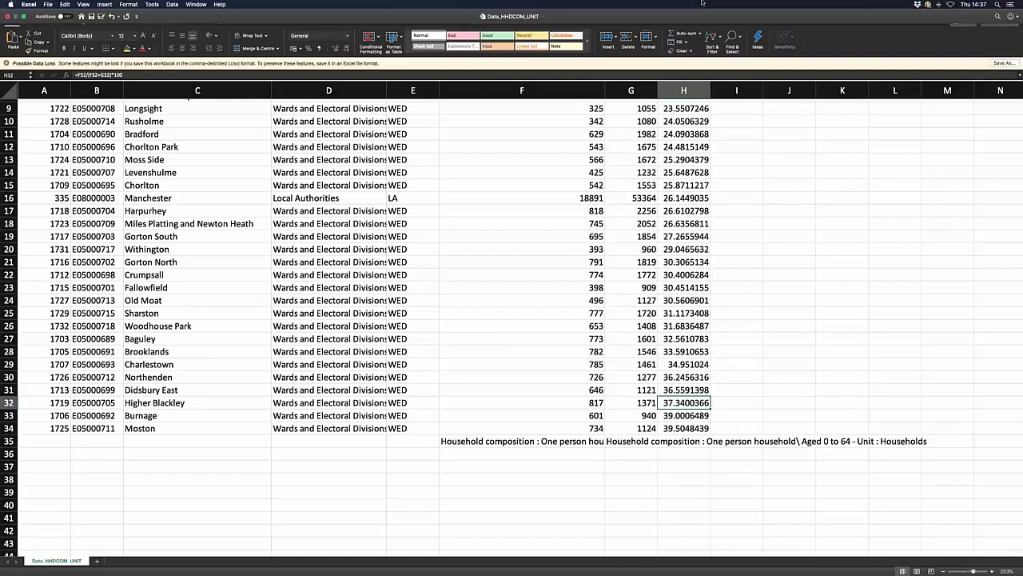
# Switch to GeoConvert in Chrome and start a postcode metadata request using the 2011 UK Census postcode lookup
pyautogui.press('super+Tab')
pyautogui.press('super+Tab')
pyautogui.press('super+Tab')
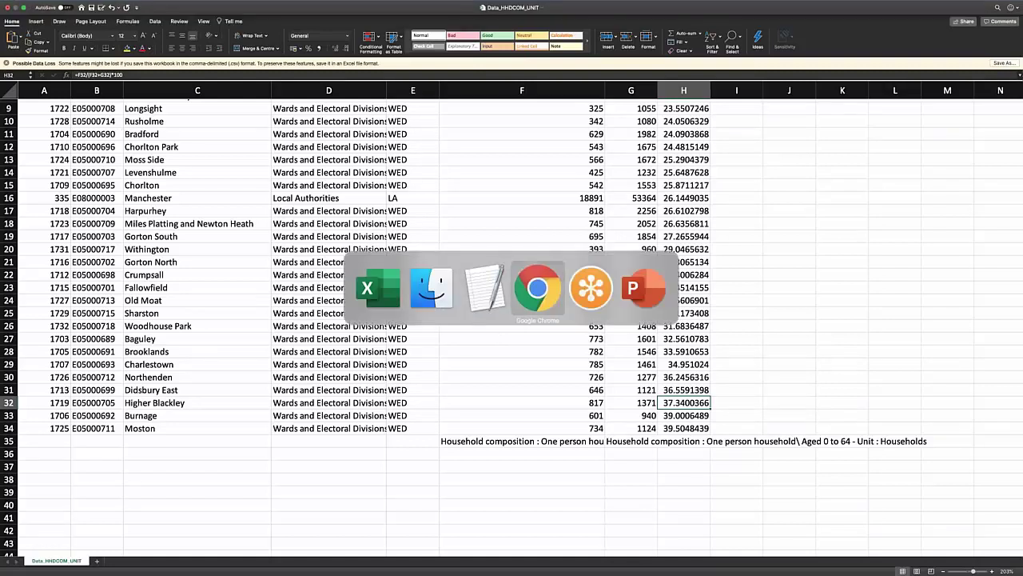
pyautogui.click(156, 22)
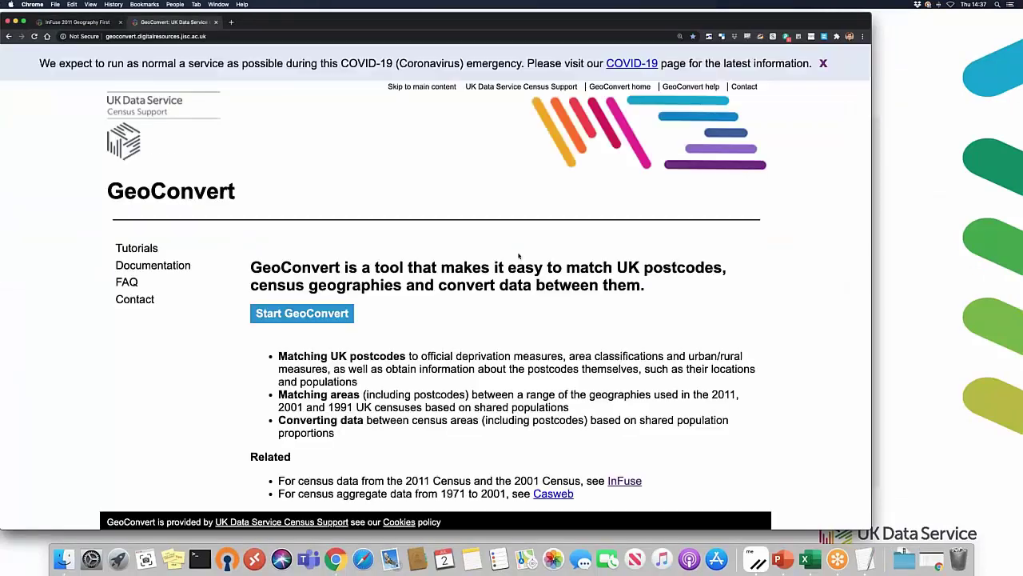
pyautogui.scroll(-1, 518, 259)
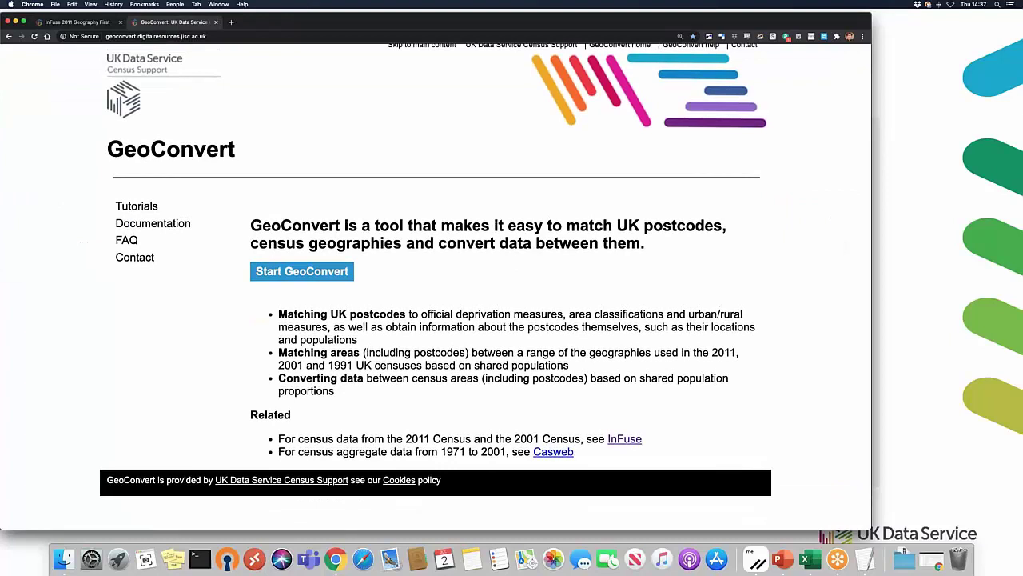
pyautogui.click(264, 272)
pyautogui.scroll(-2, 160, 416)
pyautogui.click(161, 425)
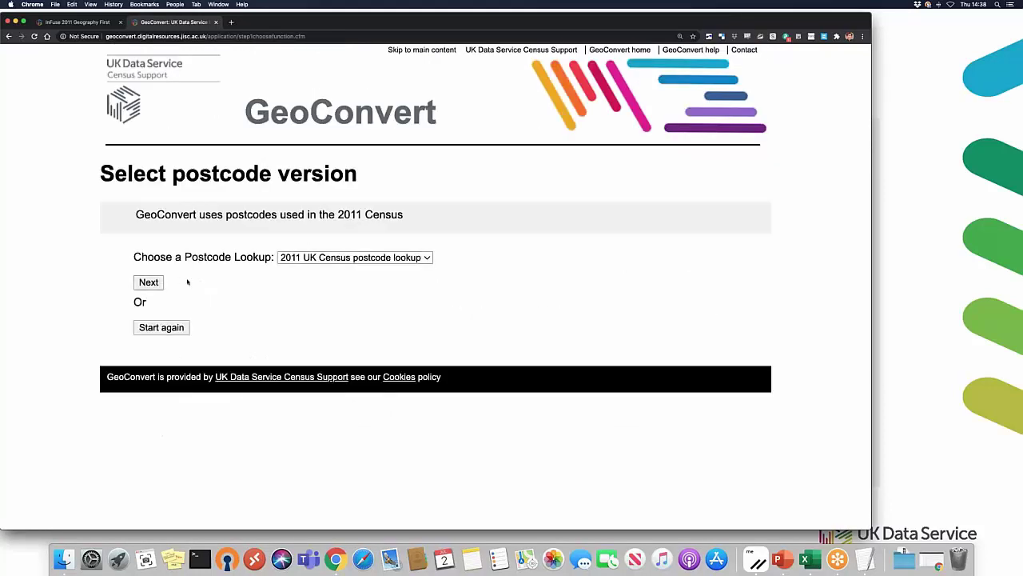
pyautogui.click(151, 284)
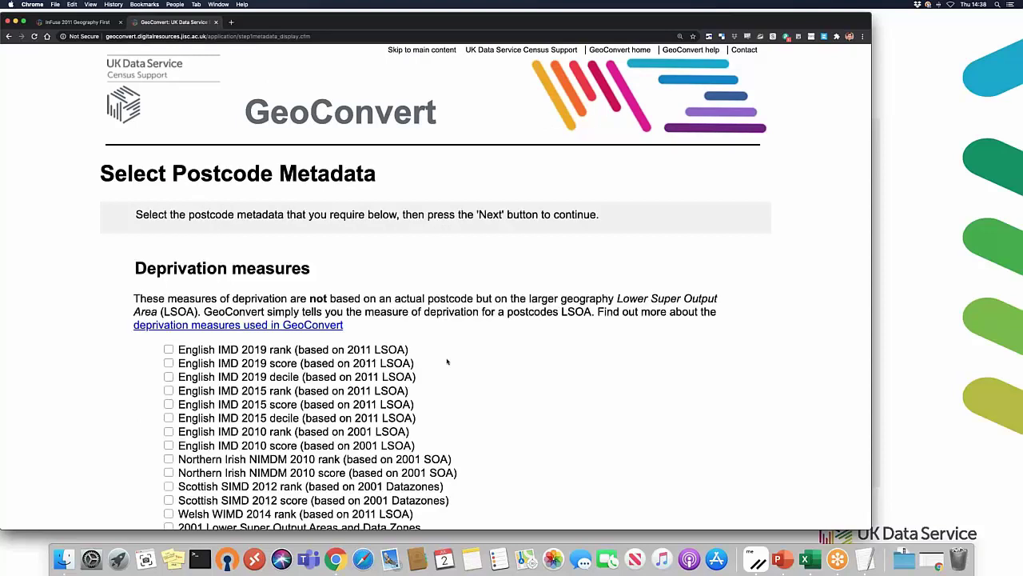
# Select the English IMD 2019 rank and score, based on 2011 LSOA, as deprivation measures
pyautogui.scroll(-3, 448, 360)
pyautogui.scroll(-1, 447, 362)
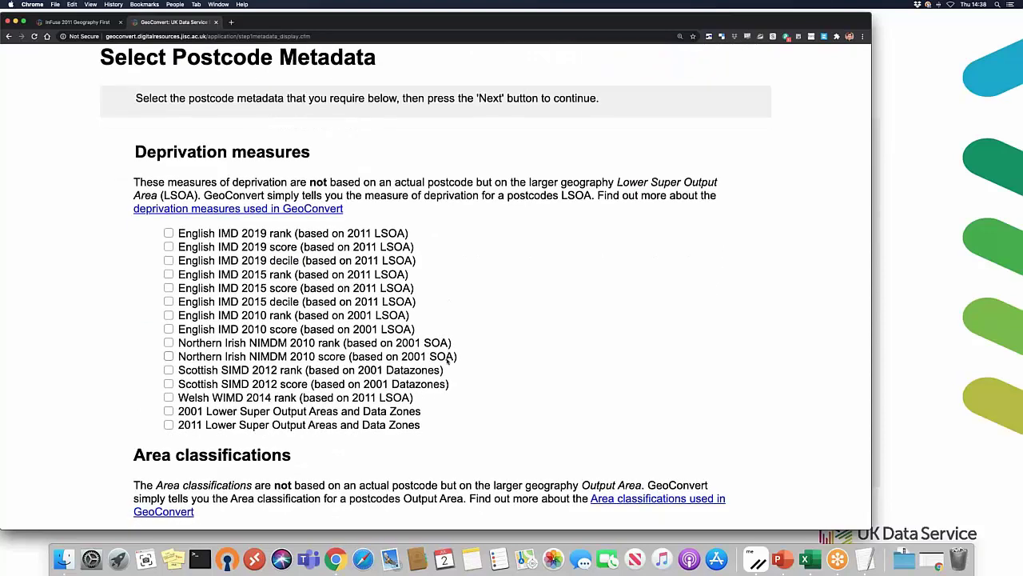
pyautogui.click(168, 246)
pyautogui.click(169, 232)
pyautogui.scroll(-5, 485, 267)
pyautogui.scroll(2, 482, 172)
pyautogui.scroll(1, 482, 172)
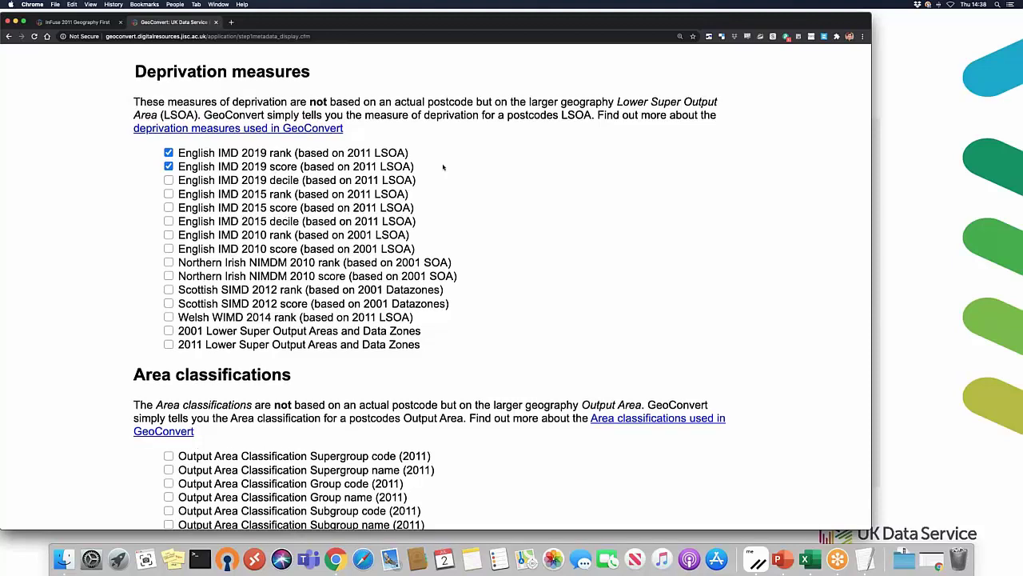
pyautogui.scroll(-8, 441, 167)
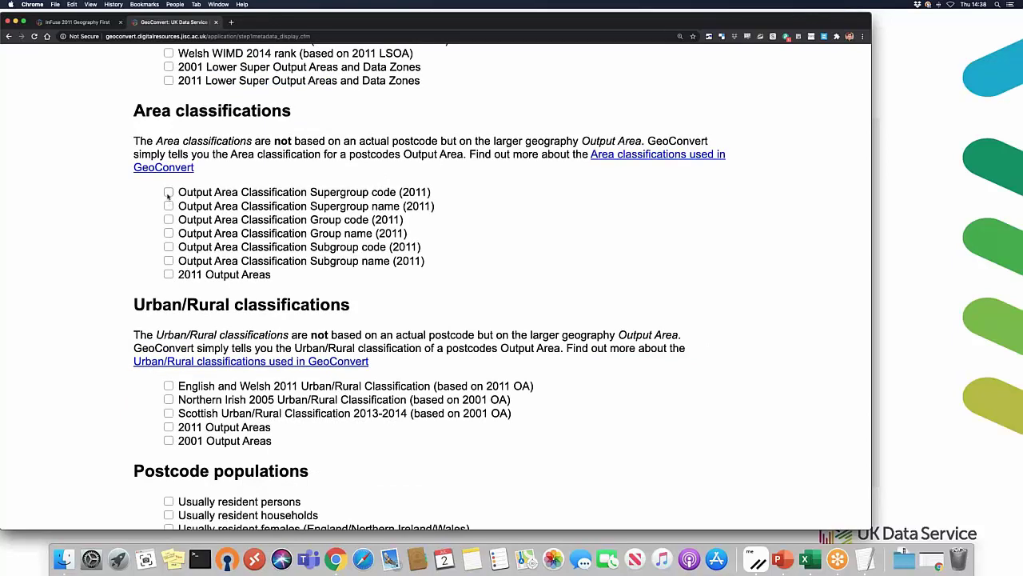
pyautogui.click(169, 192)
pyautogui.click(169, 206)
pyautogui.scroll(-3, 352, 253)
pyautogui.click(168, 89)
pyautogui.click(168, 101)
# Select the Output Area Classification Subgroup code and Subgroup name (2011) and continue to the postcode supply page
pyautogui.click(169, 143)
pyautogui.click(168, 157)
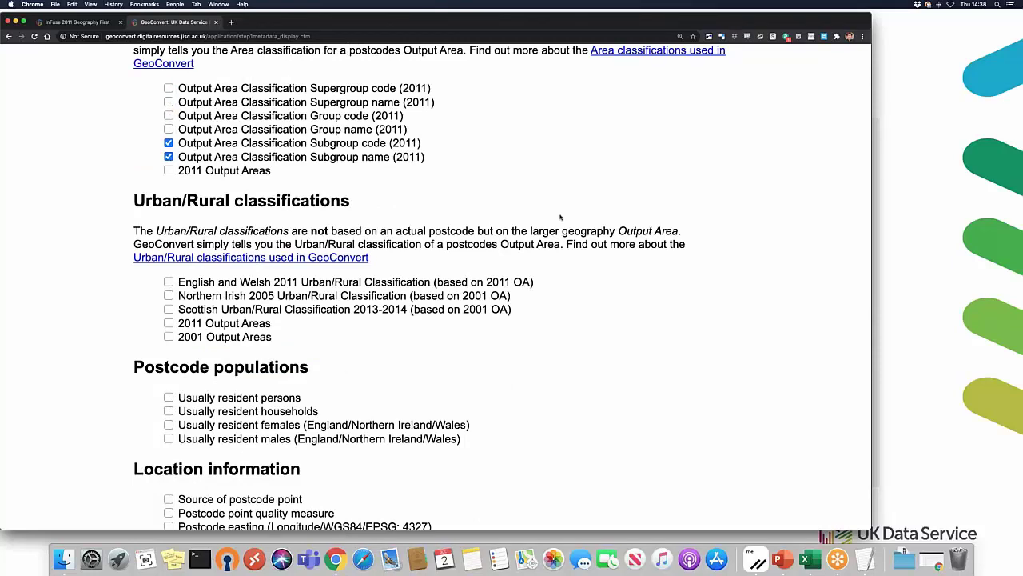
pyautogui.scroll(-3, 239, 195)
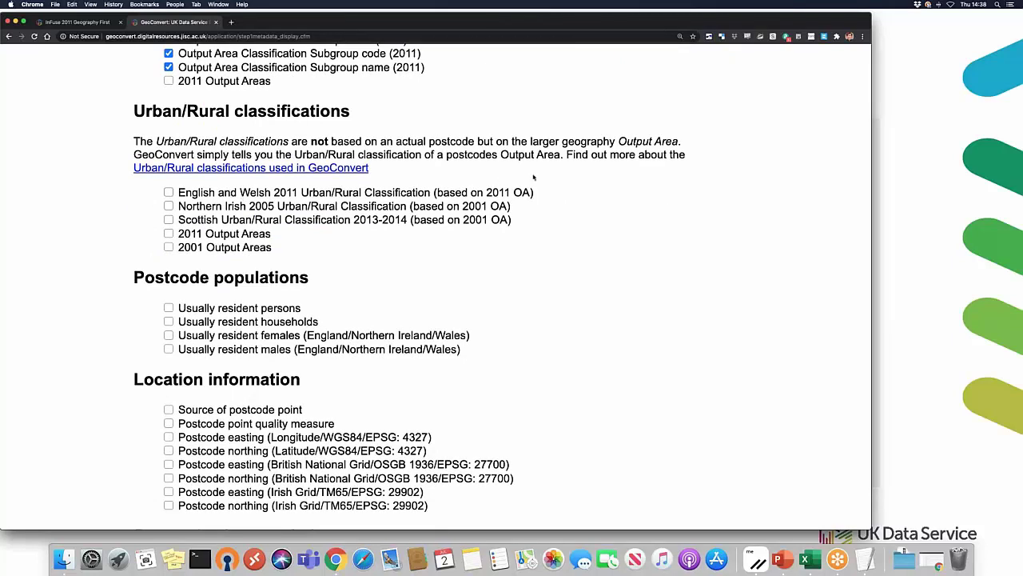
pyautogui.scroll(-5, 534, 177)
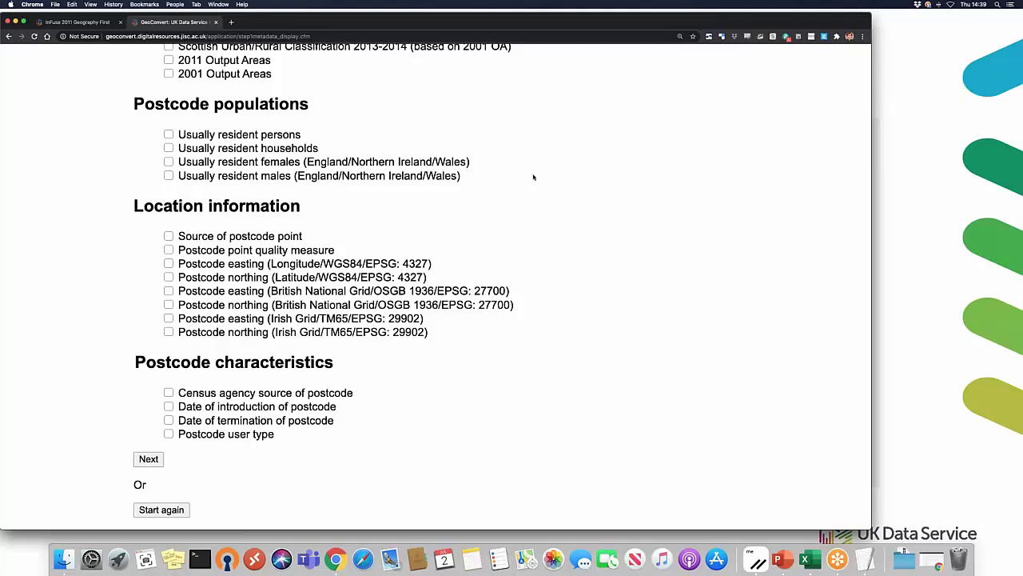
pyautogui.scroll(-2, 534, 177)
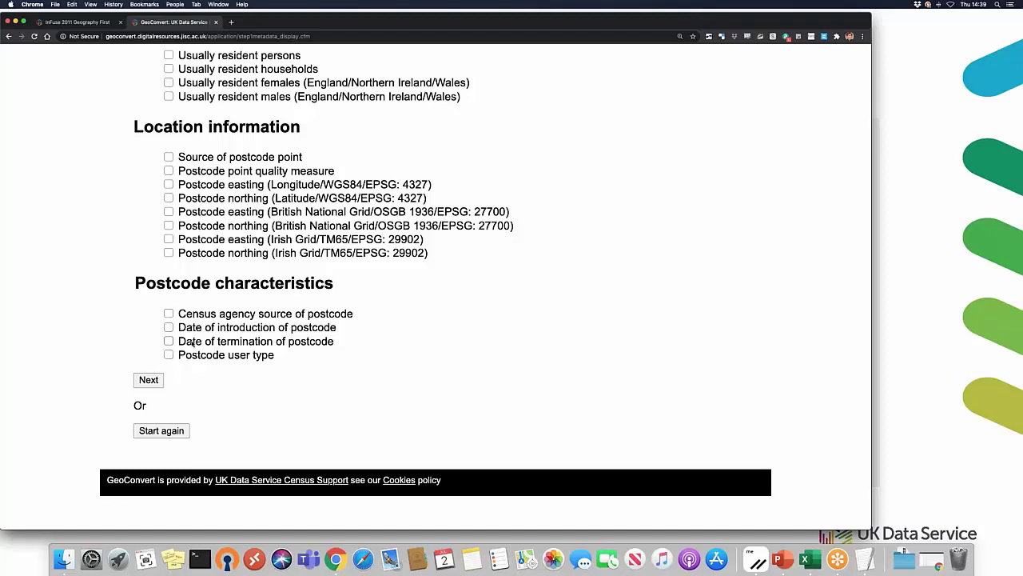
pyautogui.click(150, 381)
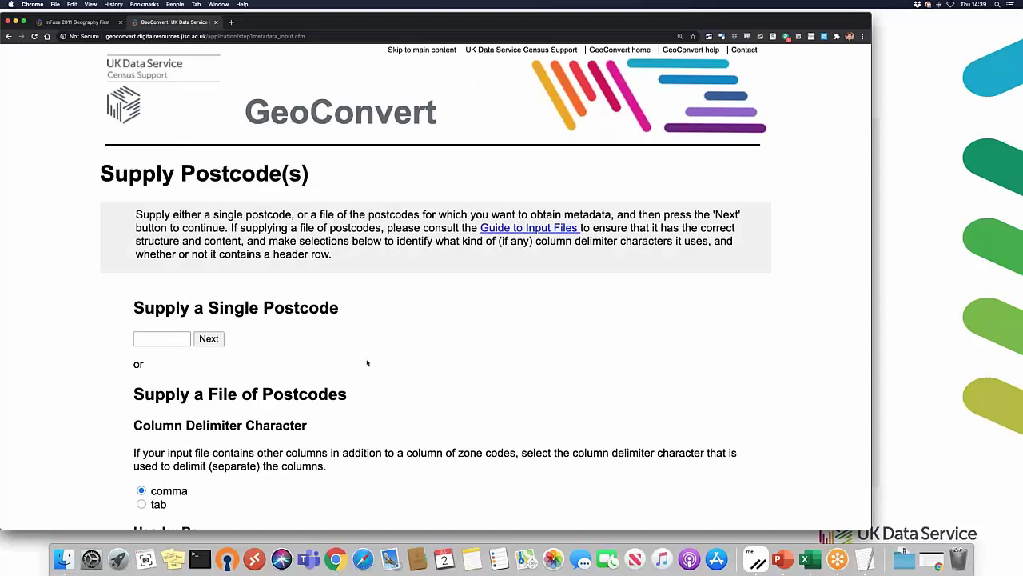
# Supply the suggested single postcode and submit it for metadata matching
pyautogui.scroll(-2, 366, 361)
pyautogui.scroll(-1, 367, 362)
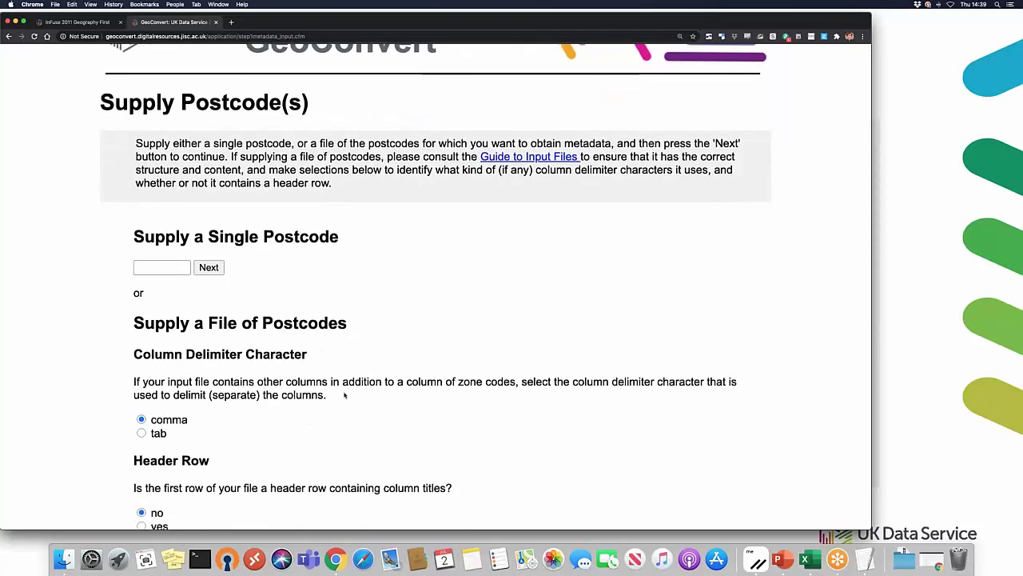
pyautogui.click(156, 266)
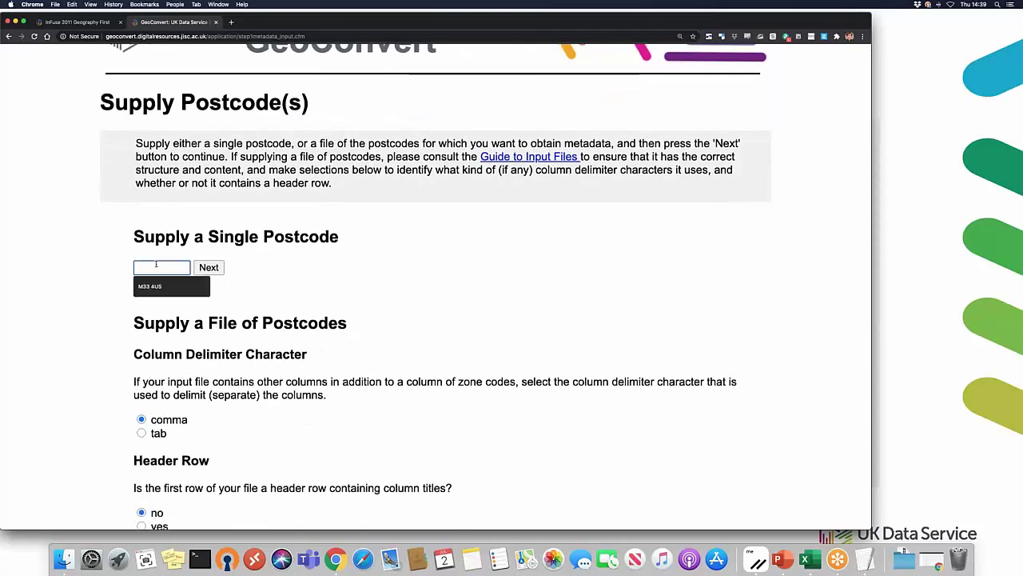
pyautogui.click(161, 286)
pyautogui.press('Return')
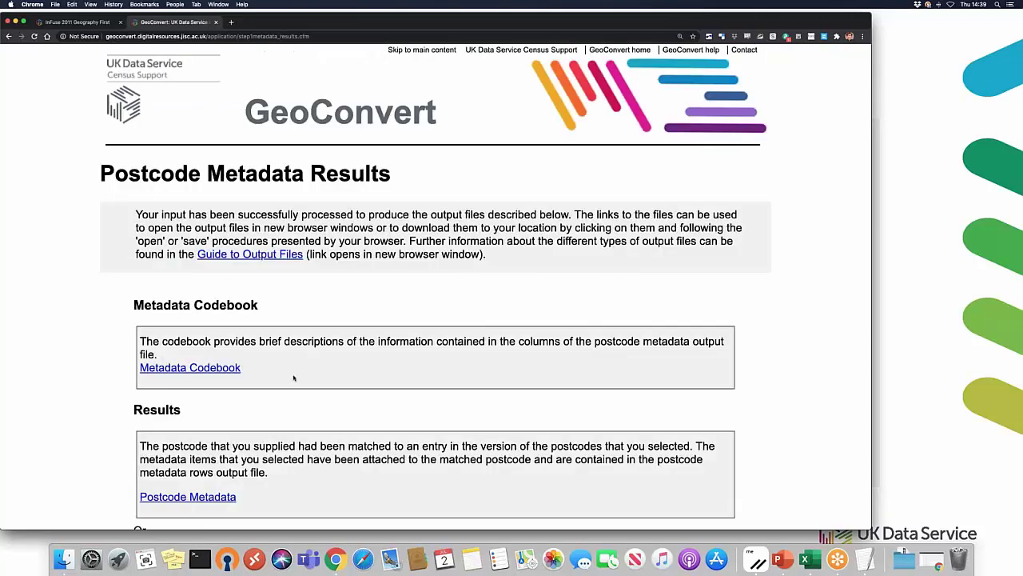
# Download the Postcode Metadata results file and open it in Excel, zoomed to the range A1:H6
pyautogui.scroll(-3, 294, 378)
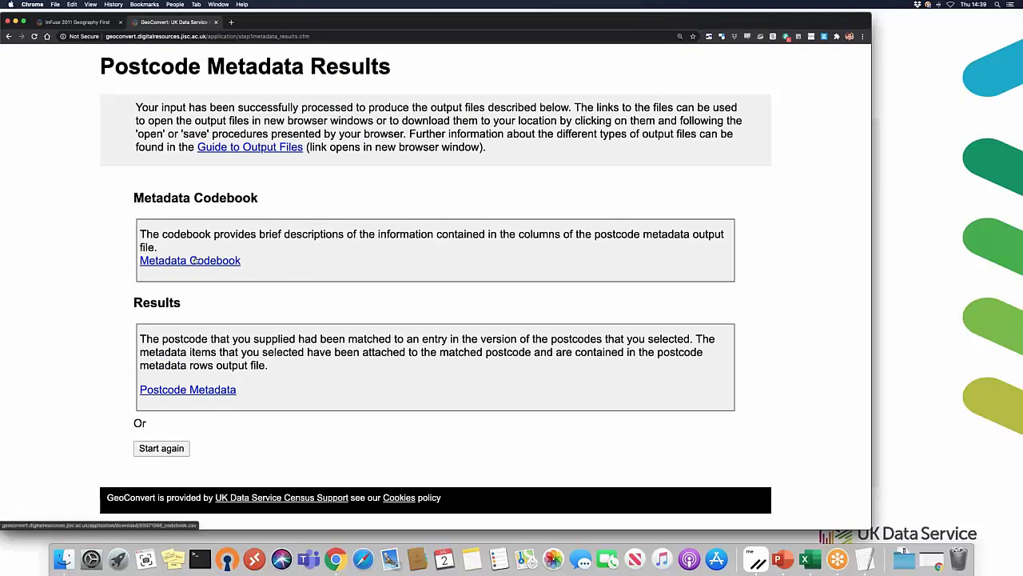
pyautogui.click(192, 390)
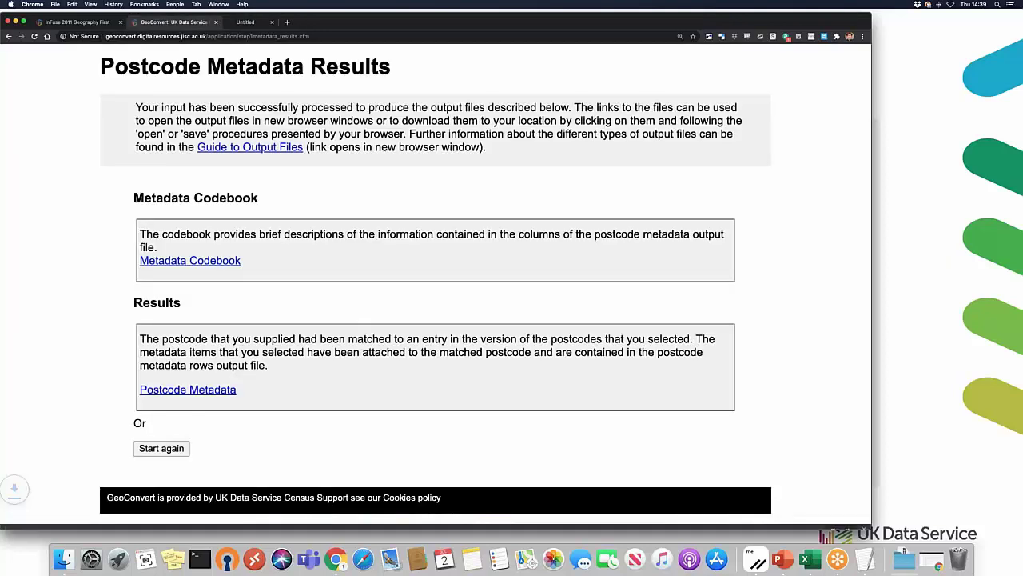
pyautogui.click(44, 520)
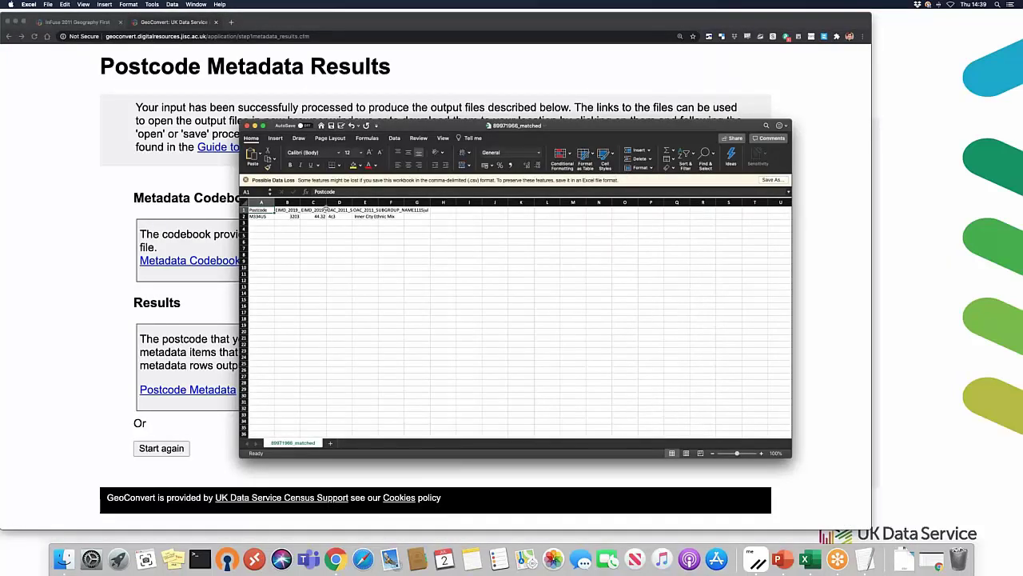
pyautogui.moveTo(261, 210); pyautogui.dragTo(451, 241)
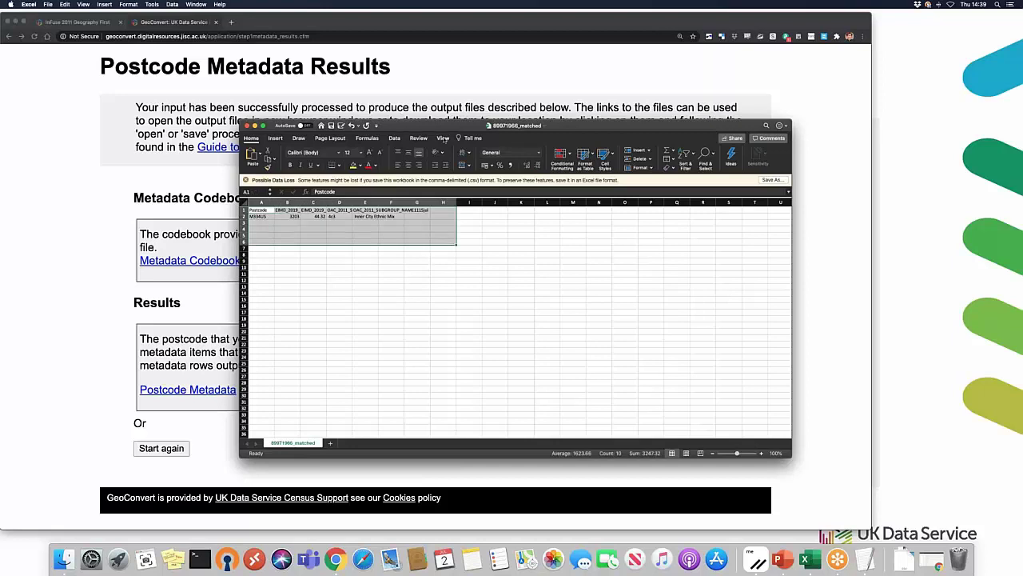
pyautogui.click(443, 138)
pyautogui.click(466, 156)
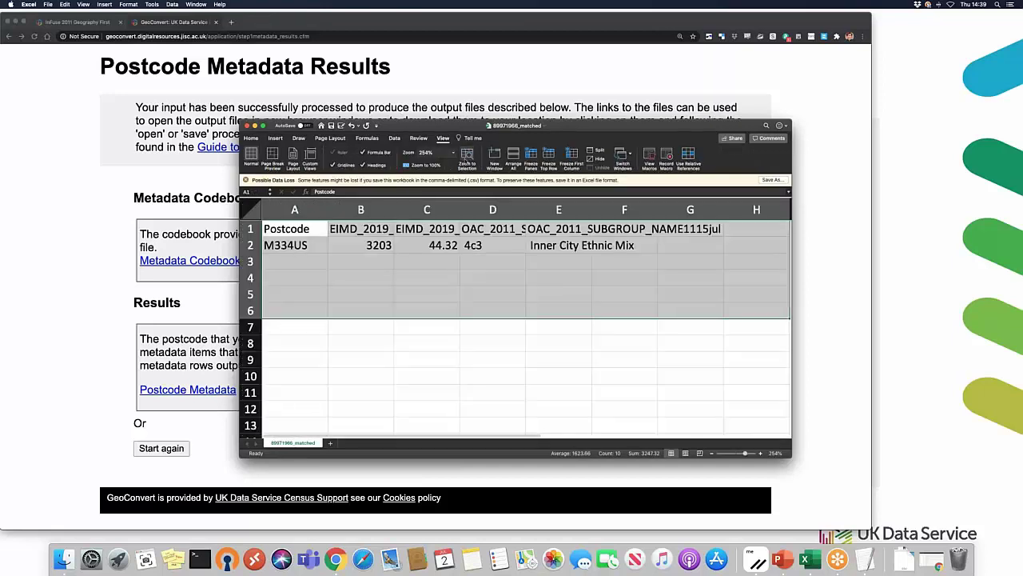
# Widen columns D and E to examine the postcode's IMD 2019 and OAC subgroup values, and close the file without saving
pyautogui.click(303, 242)
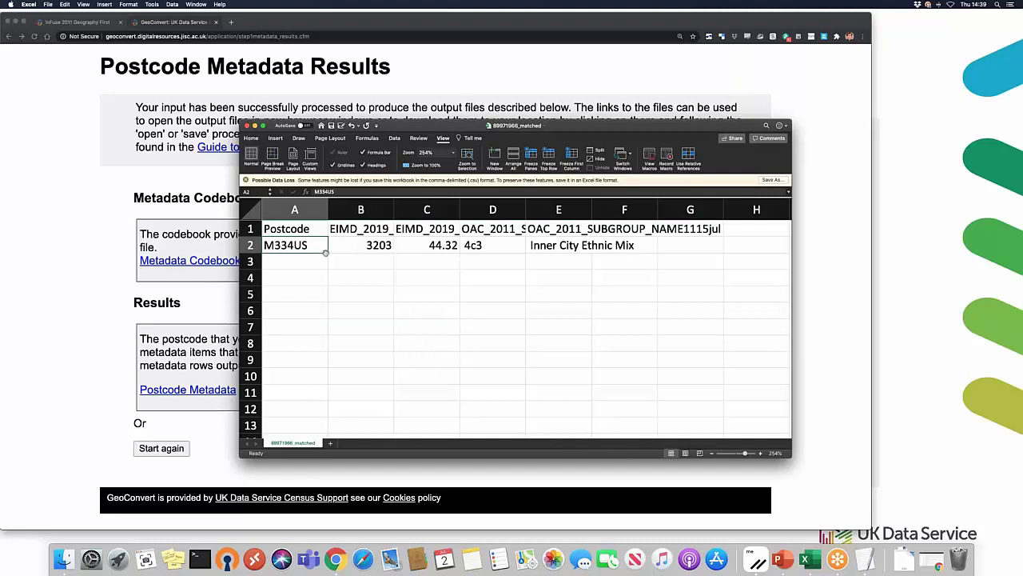
pyautogui.click(505, 243)
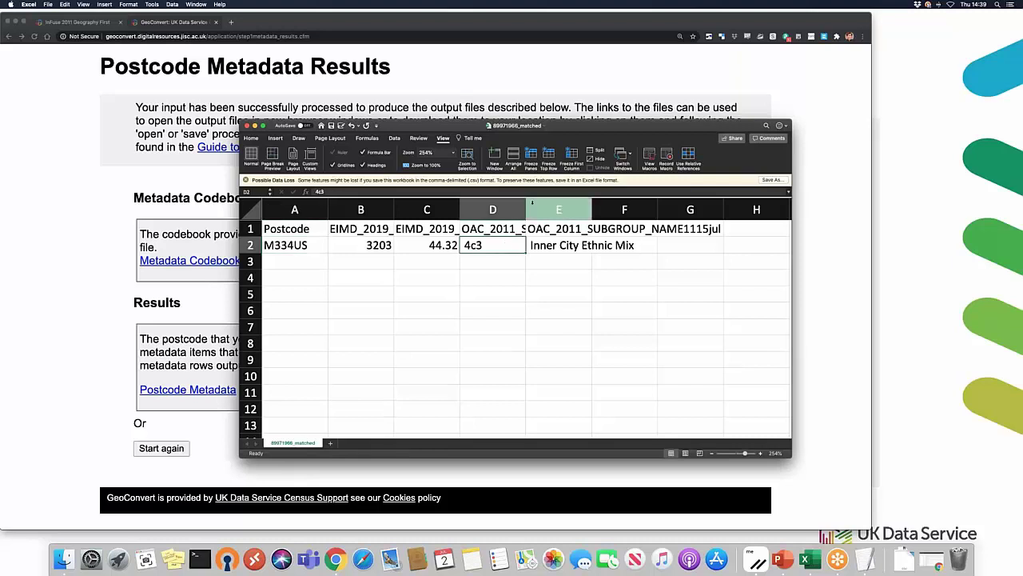
pyautogui.moveTo(526, 210); pyautogui.dragTo(569, 212)
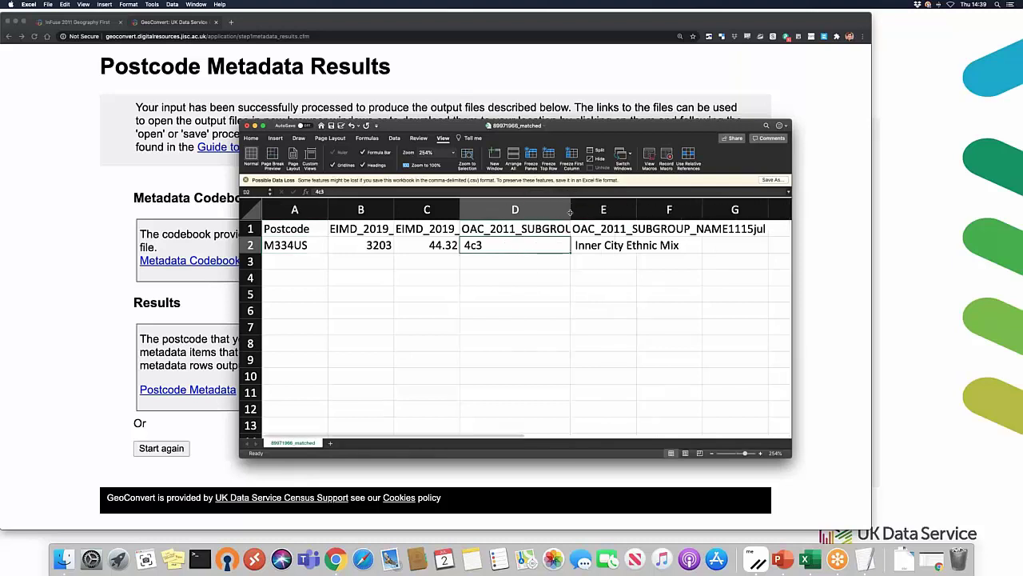
pyautogui.click(599, 245)
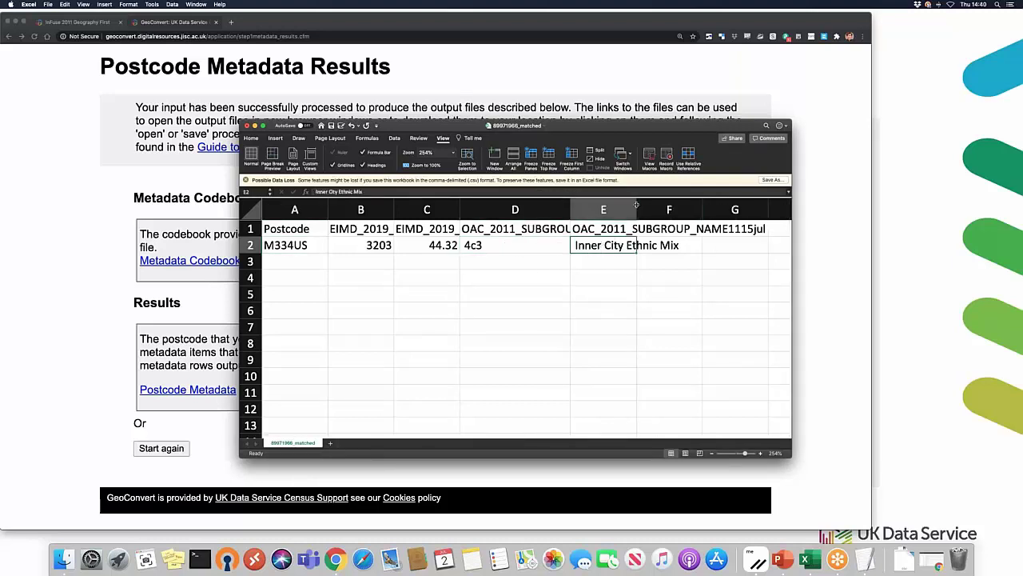
pyautogui.moveTo(636, 205); pyautogui.dragTo(689, 205)
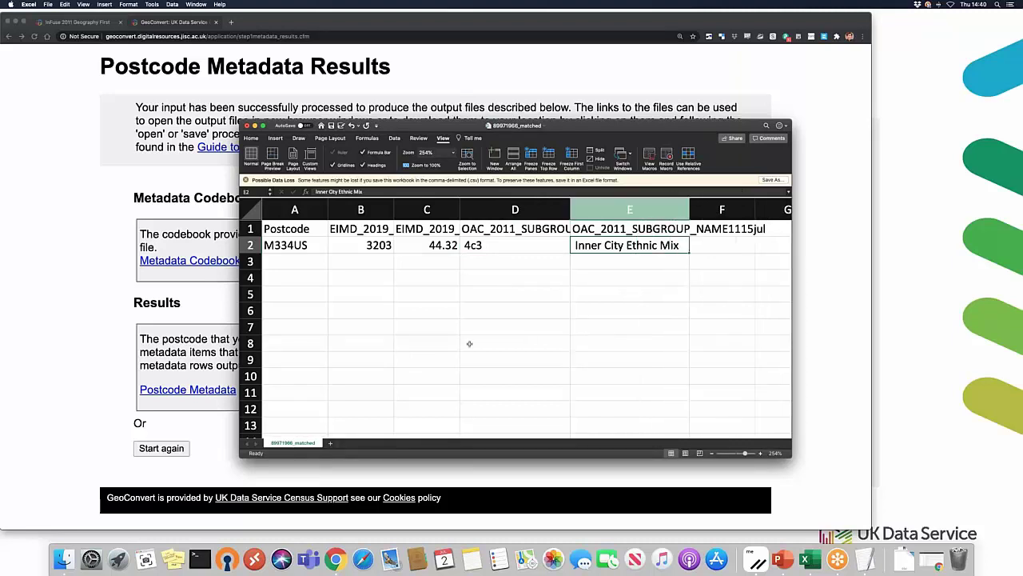
pyautogui.click(369, 245)
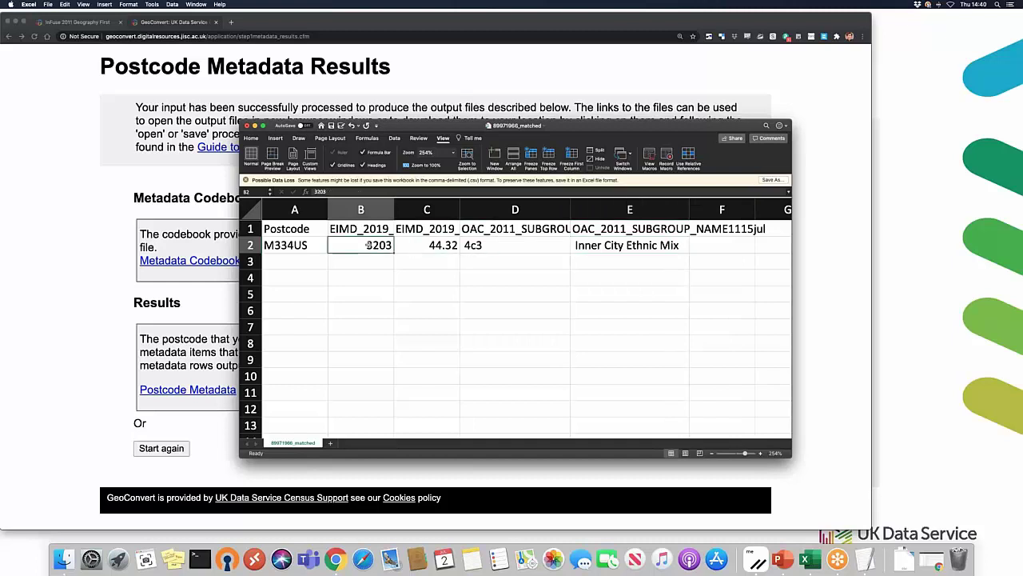
pyautogui.click(419, 242)
pyautogui.click(348, 247)
pyautogui.click(248, 126)
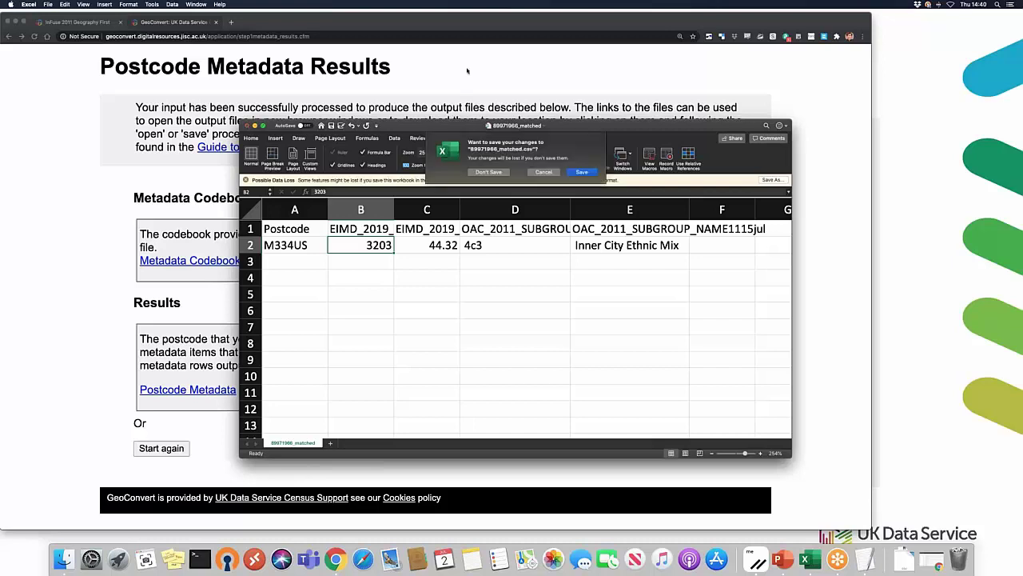
pyautogui.click(490, 173)
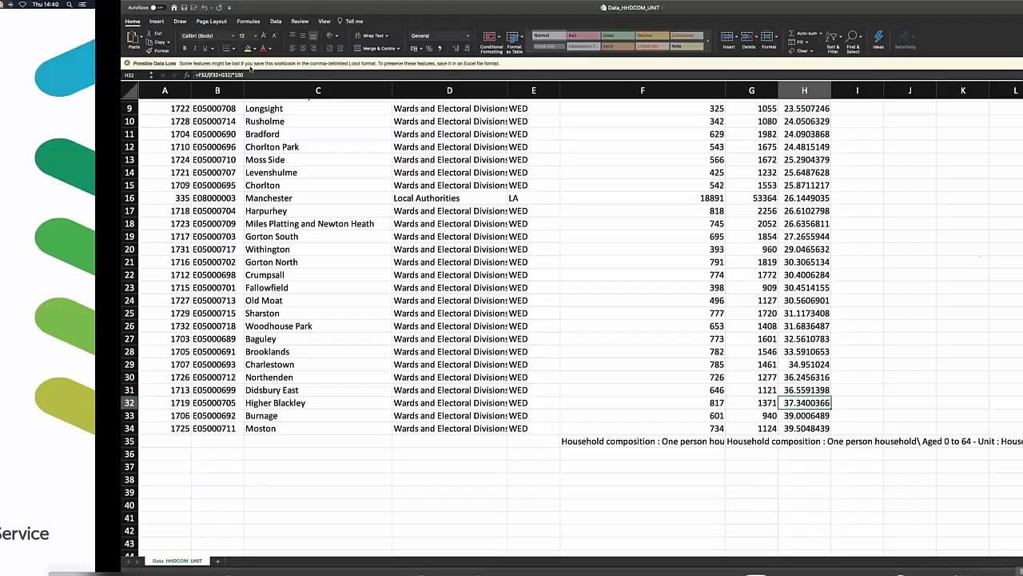
# Switch back to Chrome and search the web for "dkan" in a new tab
pyautogui.press('super+Tab')
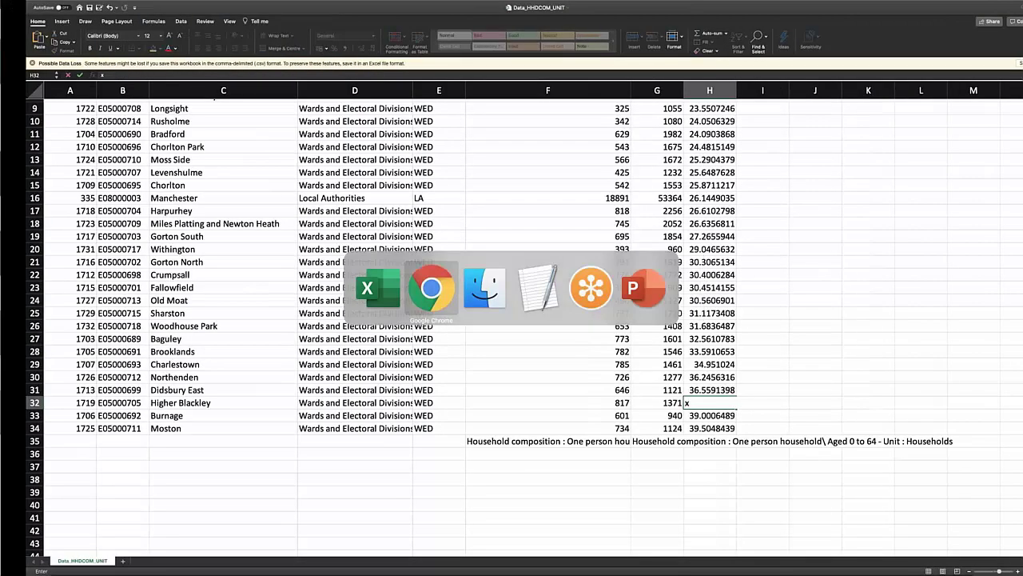
pyautogui.click(232, 21)
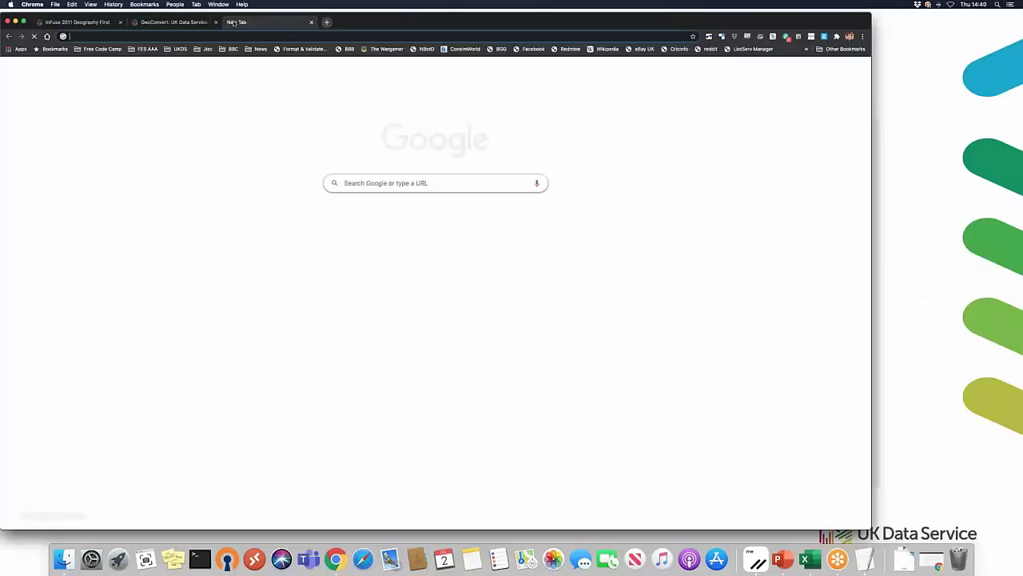
pyautogui.write('dkan')
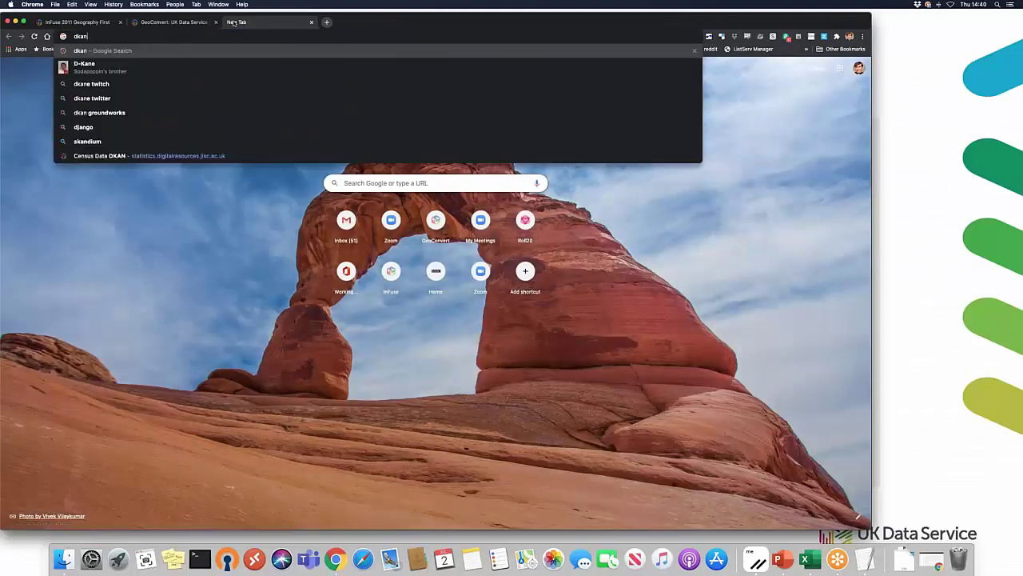
pyautogui.press('Return')
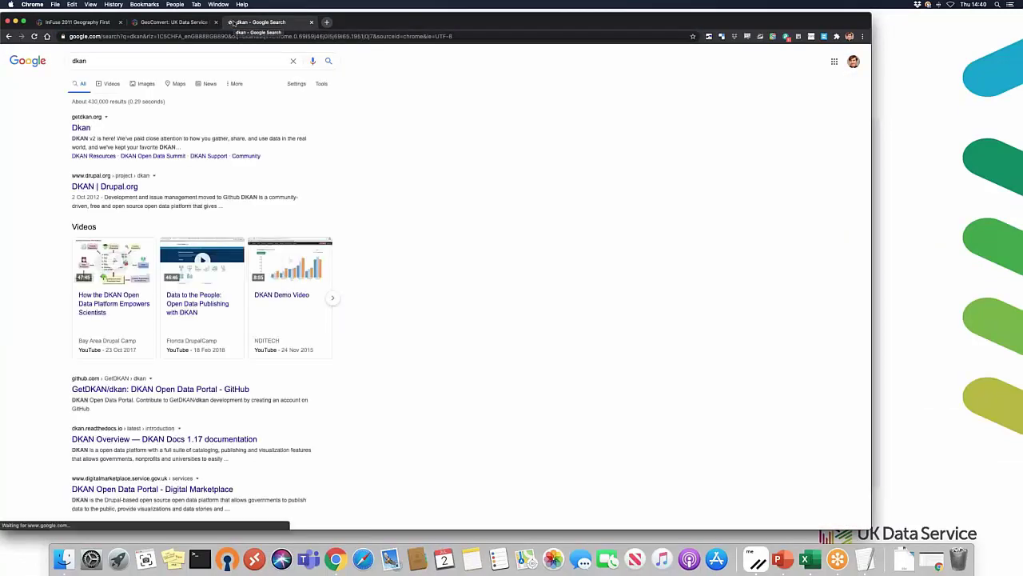
# Open the UK Data Service Census Data portal at statistics.digitalresources.jisc.ac.uk and look over its dataset list
pyautogui.press('super+l')
pyautogui.write('dkan.digital')
pyautogui.press('Down')
pyautogui.press('Down')
pyautogui.press('Return')
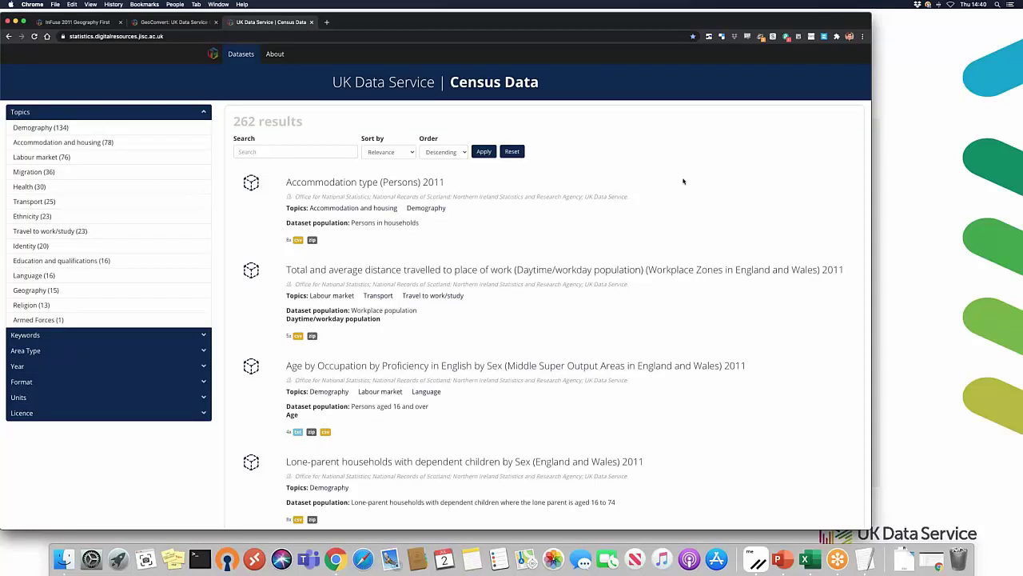
pyautogui.scroll(-3, 464, 288)
pyautogui.scroll(3, 320, 280)
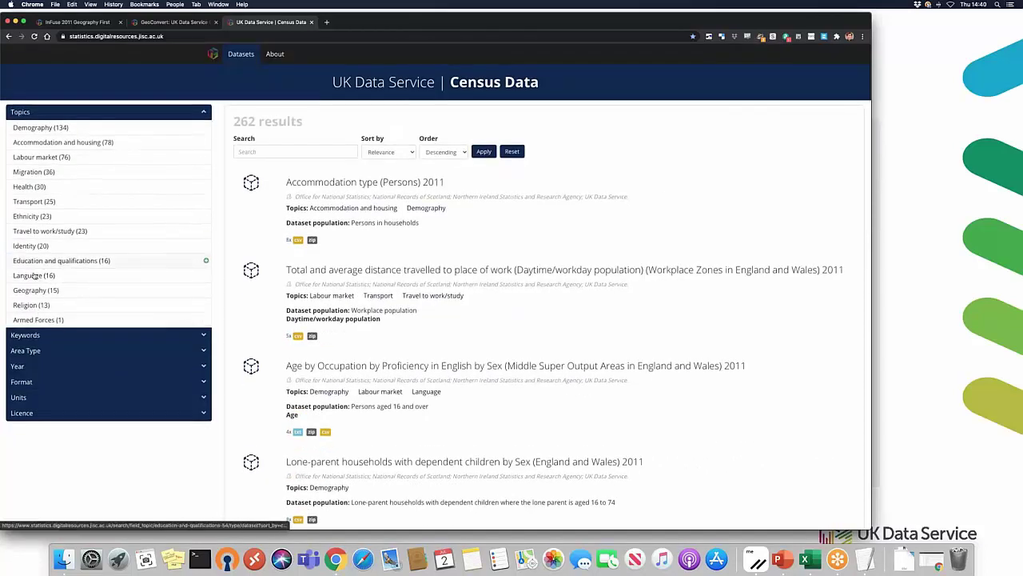
# Filter the datasets by the Language topic and open Age by Welsh language profile (Wales) 2011
pyautogui.click(39, 274)
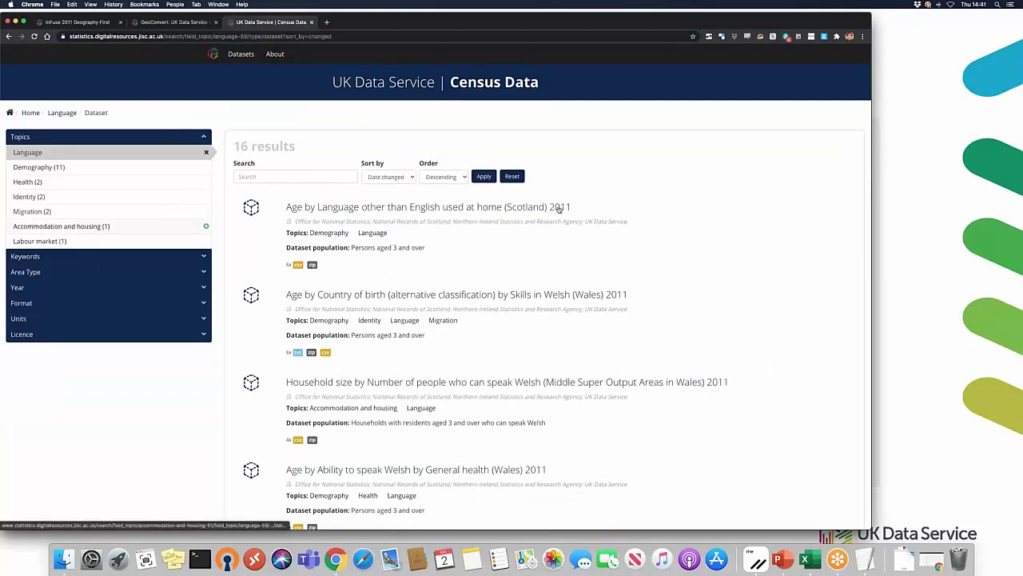
pyautogui.scroll(-2, 483, 165)
pyautogui.scroll(-8, 324, 136)
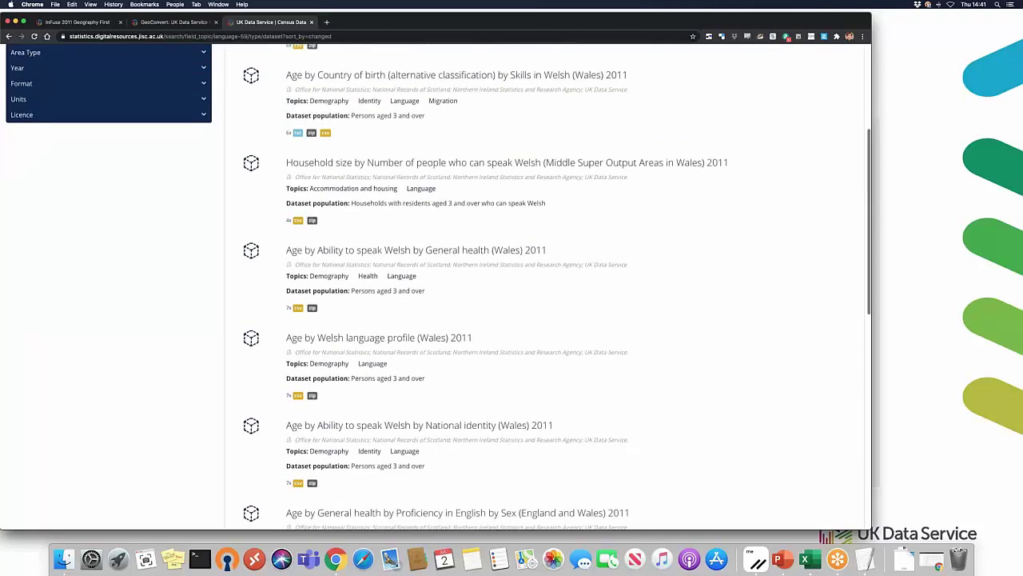
pyautogui.click(324, 137)
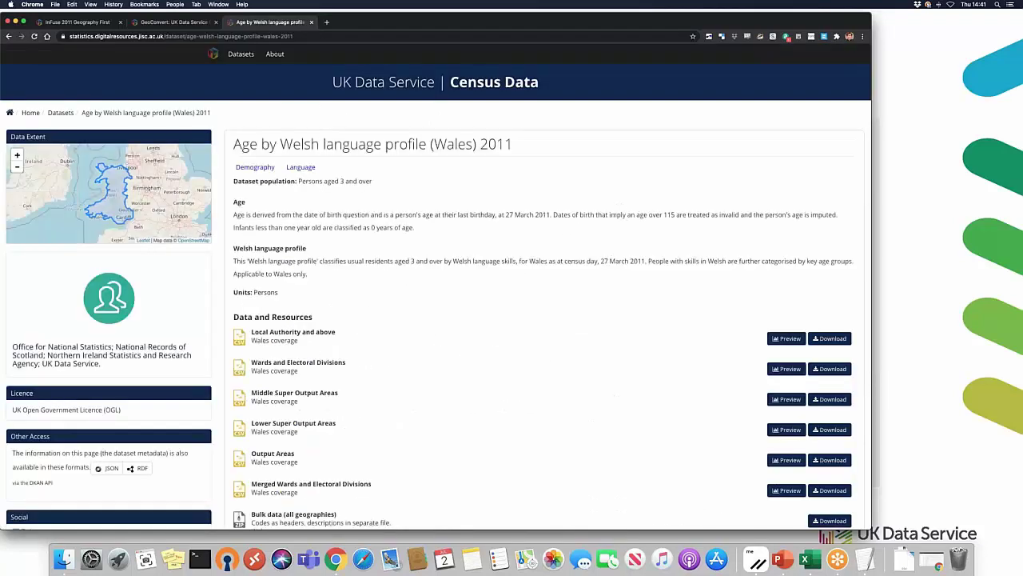
# Preview the dataset's Output Areas resource and widen an Age 16 to 64 column to read its heading
pyautogui.scroll(-1, 442, 45)
pyautogui.scroll(-2, 442, 44)
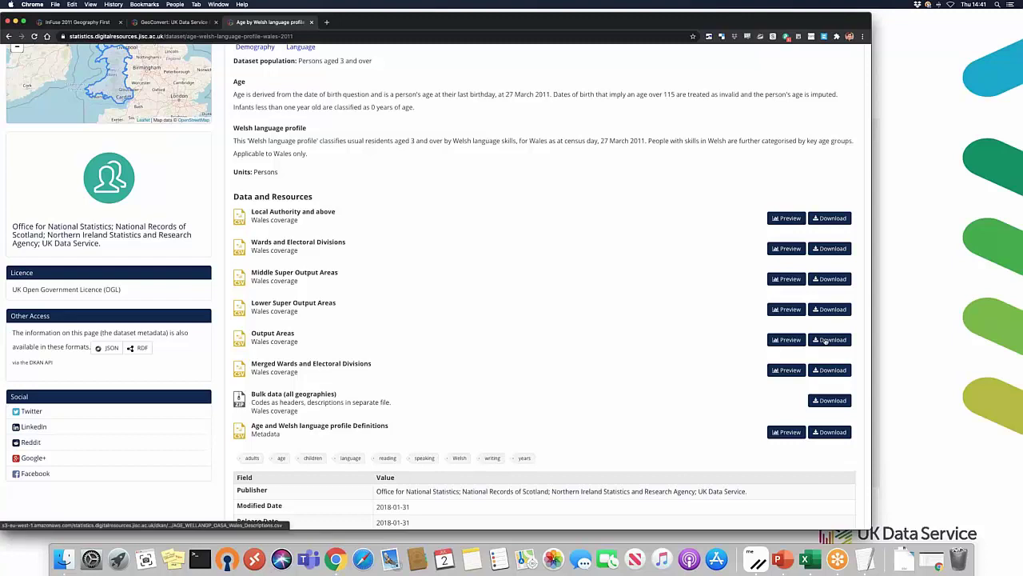
pyautogui.click(788, 339)
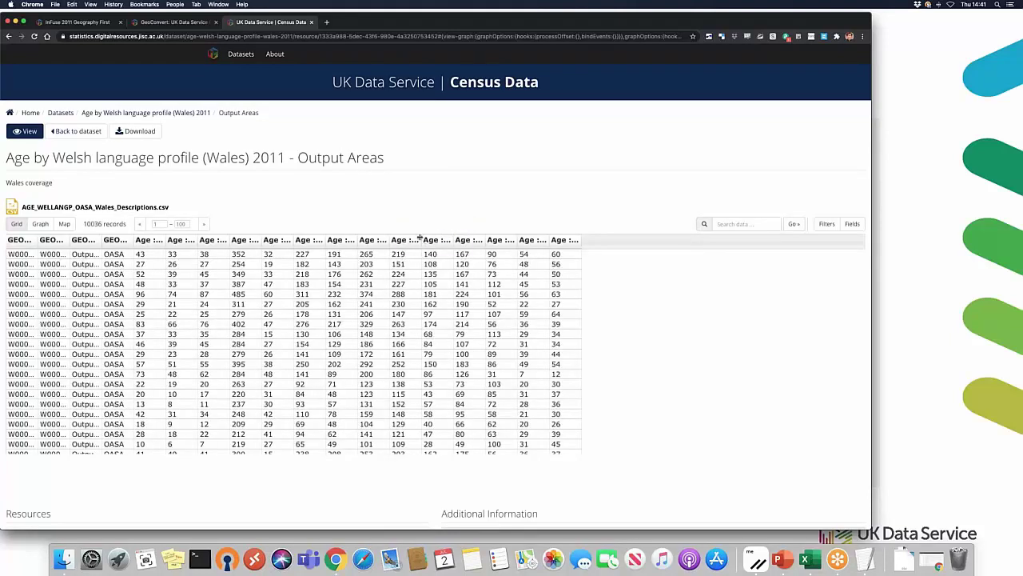
pyautogui.moveTo(419, 237); pyautogui.dragTo(493, 239)
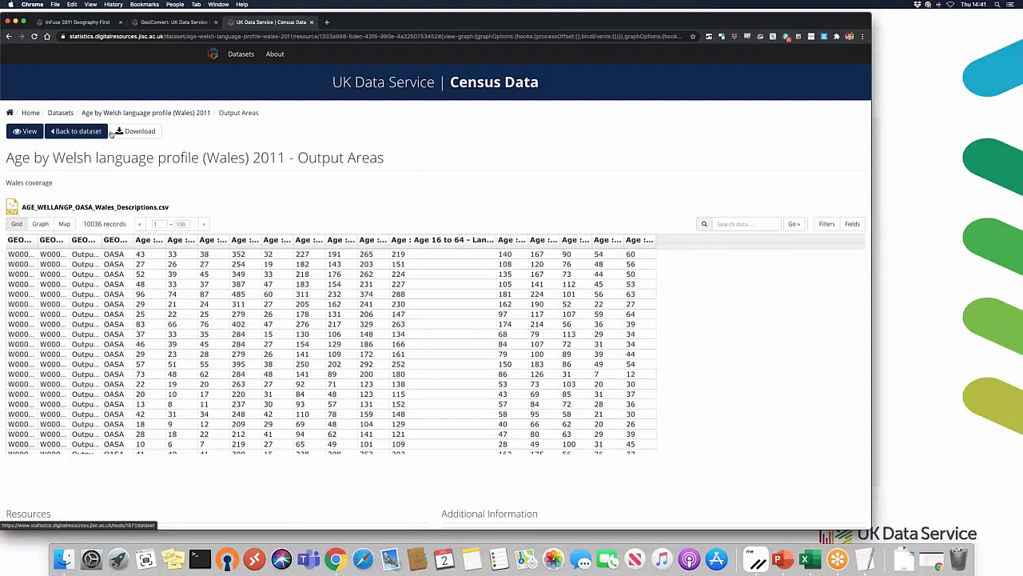
# Download the Output Areas CSV, look through its rows in Excel down past the end of the data, and close the file
pyautogui.click(138, 132)
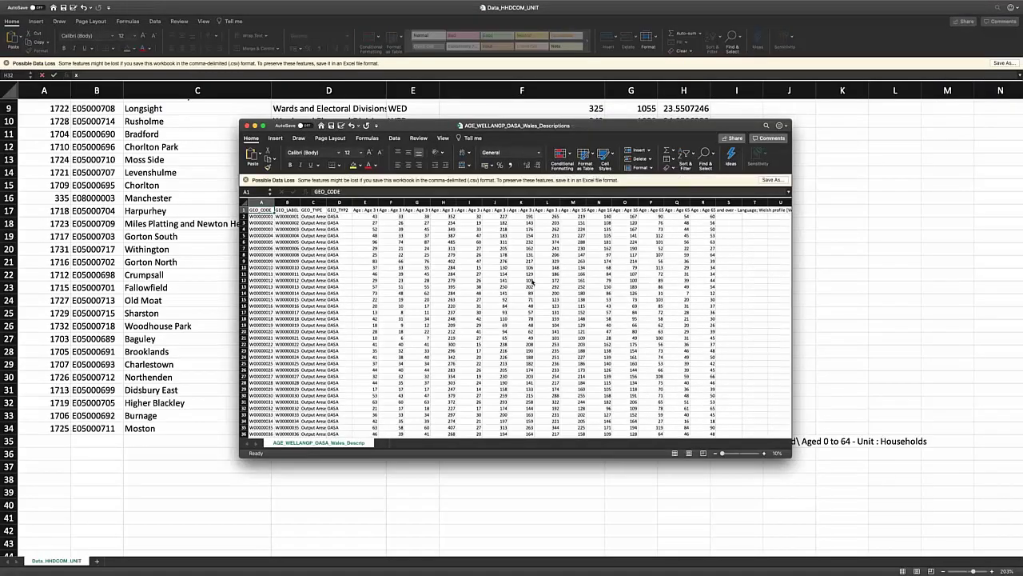
pyautogui.scroll(-20, 531, 280)
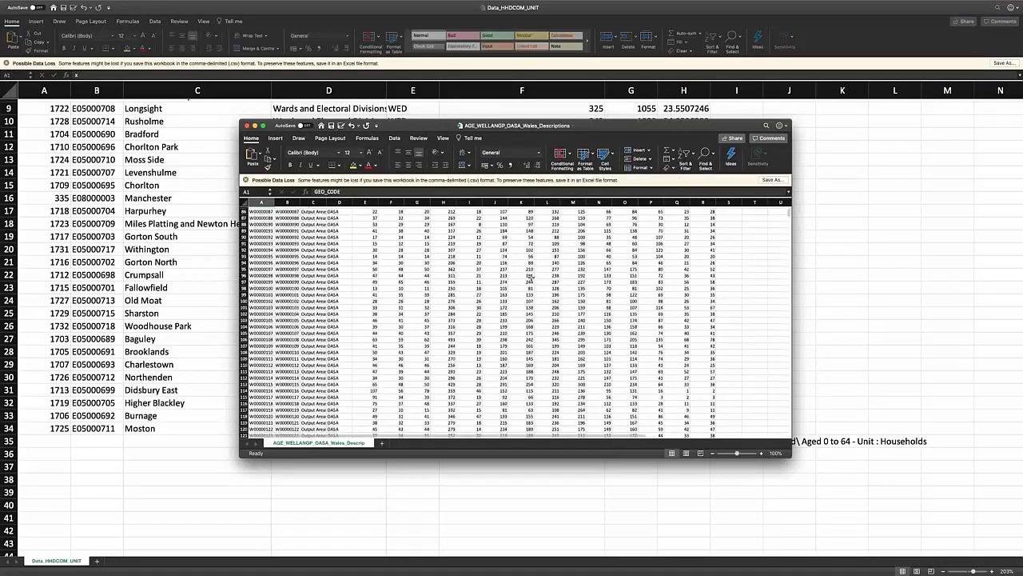
pyautogui.scroll(-20, 532, 278)
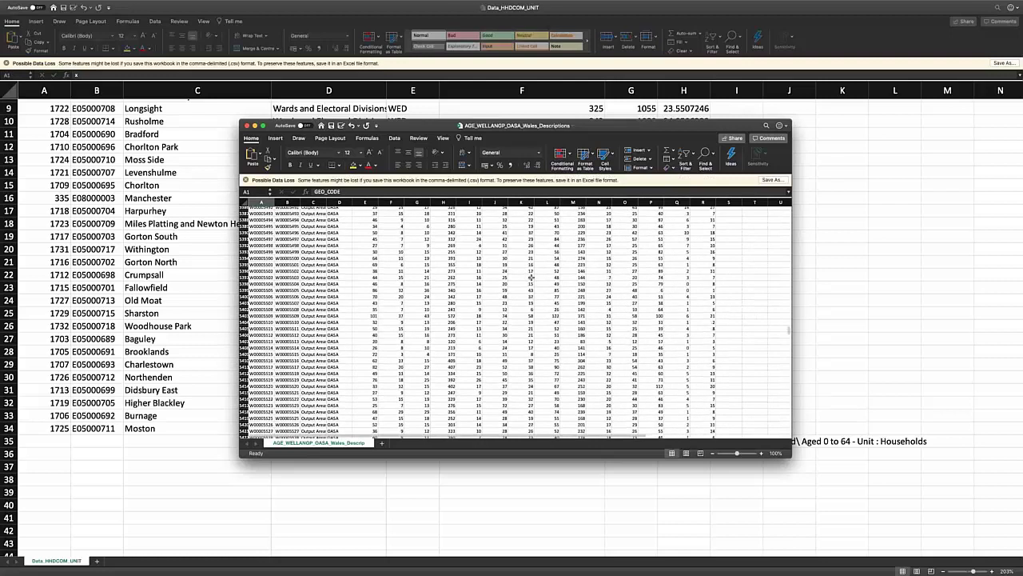
pyautogui.scroll(-20, 532, 277)
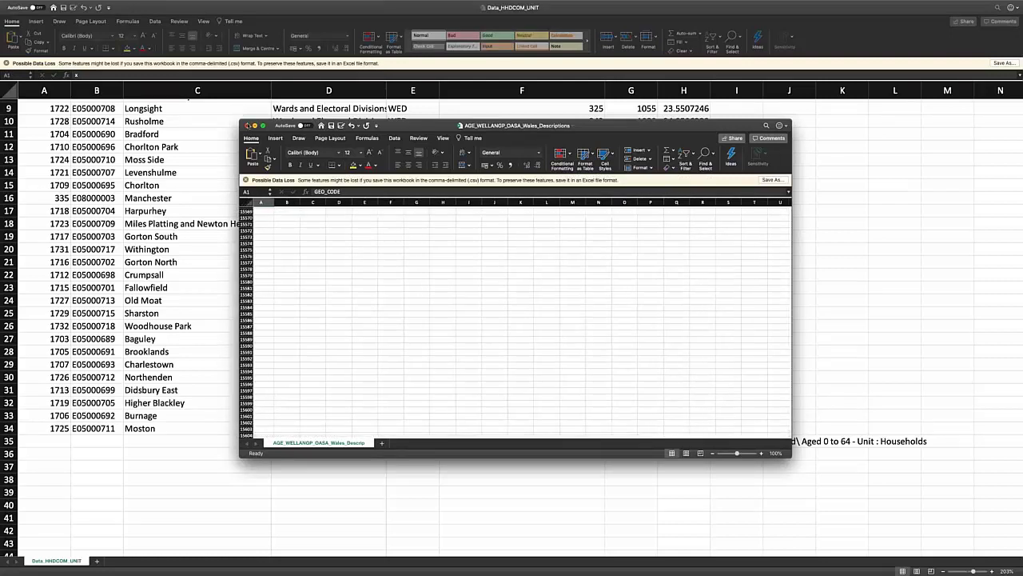
pyautogui.click(247, 125)
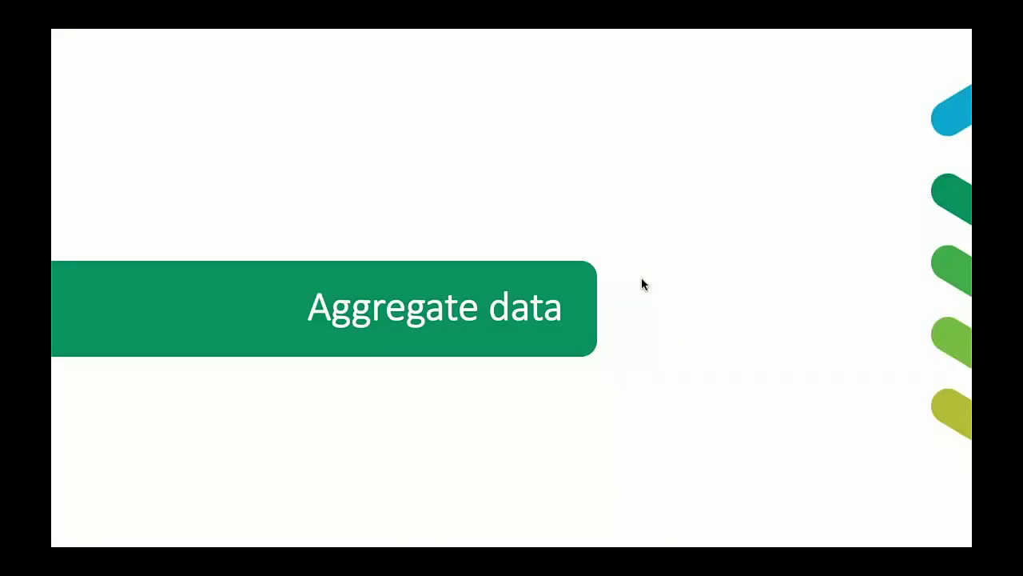
pyautogui.hotkey('ctrl', 'Up')
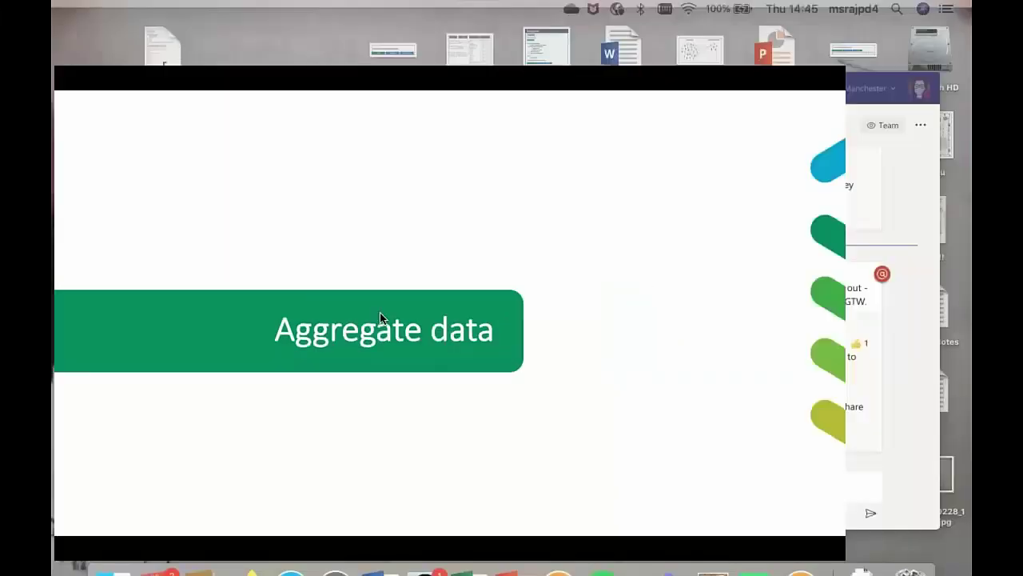
pyautogui.click(313, 428)
pyautogui.press('Right')
pyautogui.press('Right')
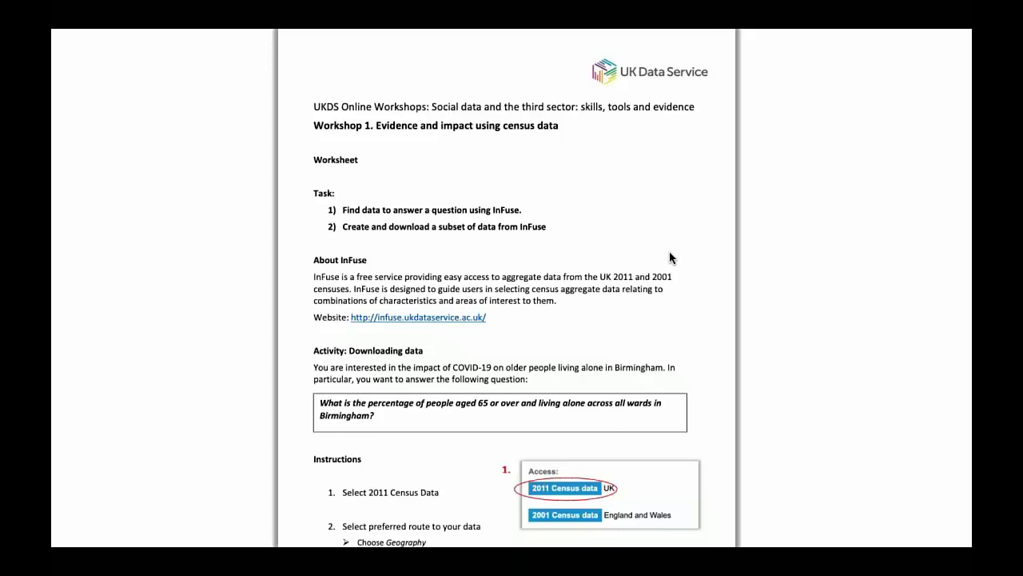
pyautogui.press('Right')
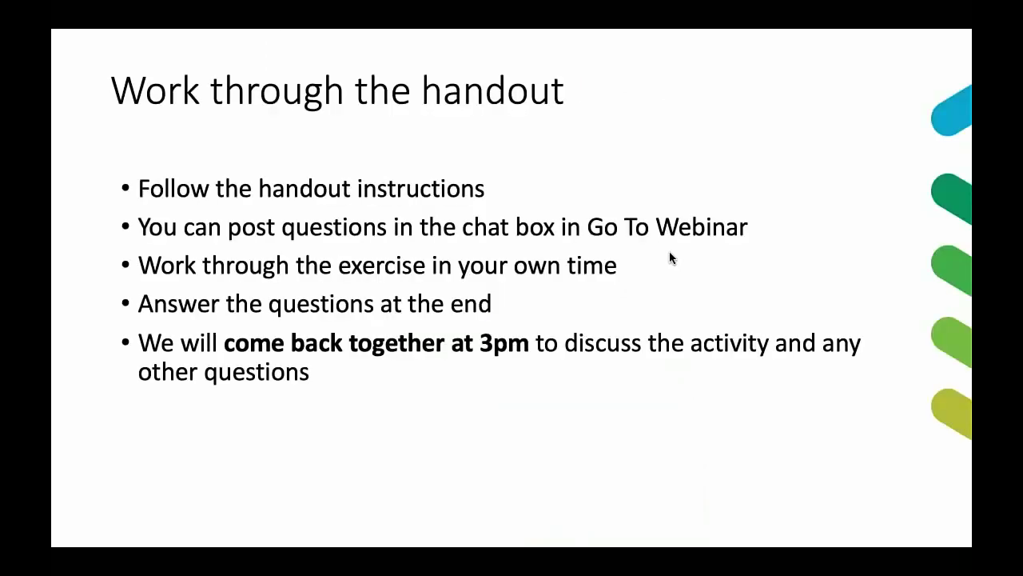